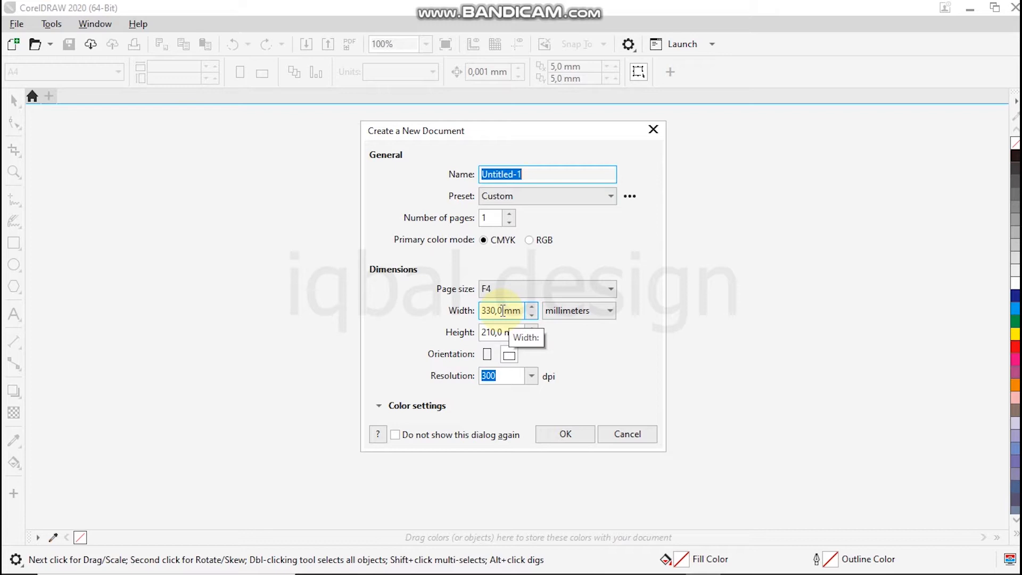
Step: Create a new landscape document 720 mm wide and 300 mm high at 300 dpi
{"action": "type", "text": "72"}
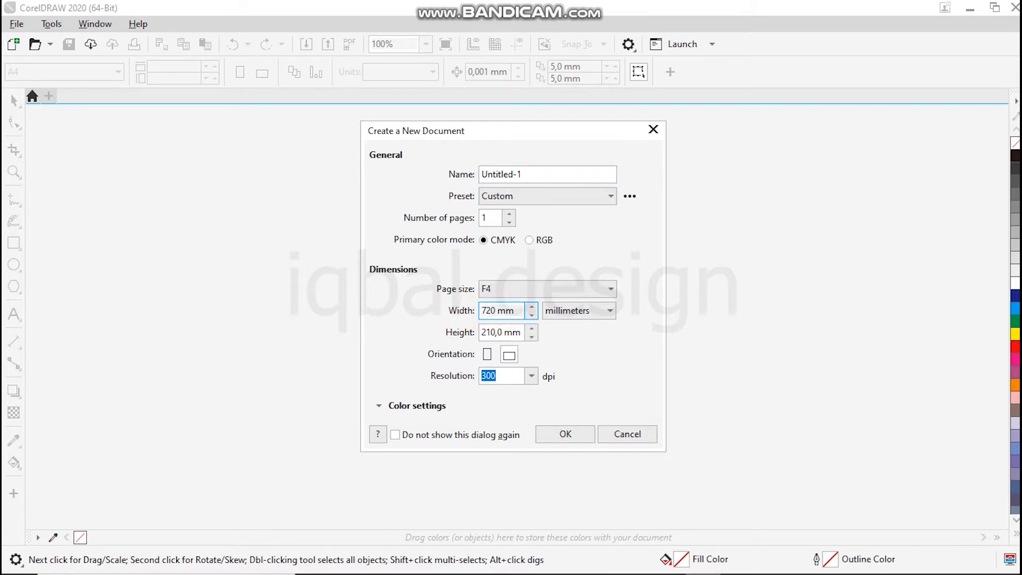
{"action": "double_click", "coordinate": [500, 332]}
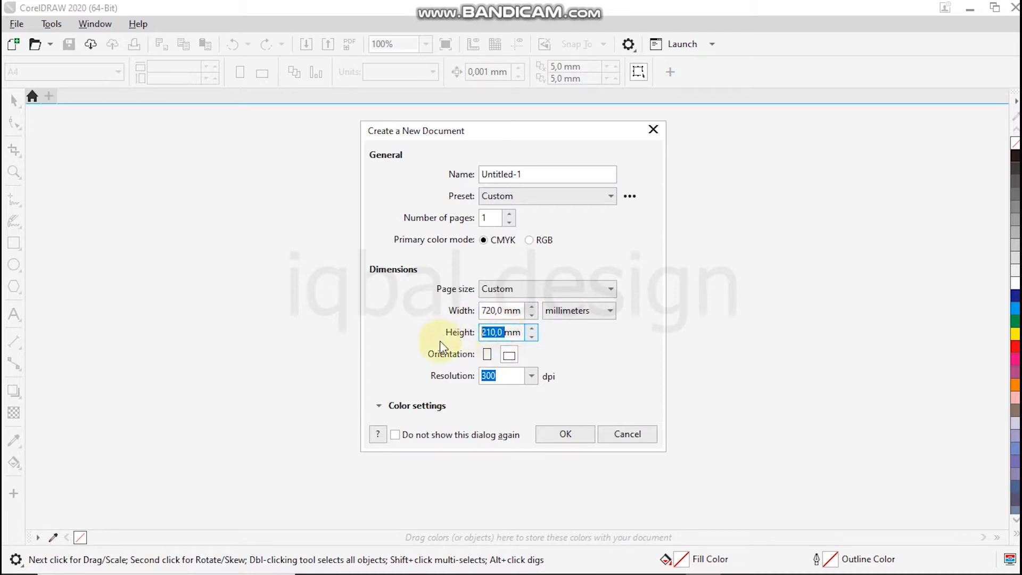
{"action": "type", "text": "3"}
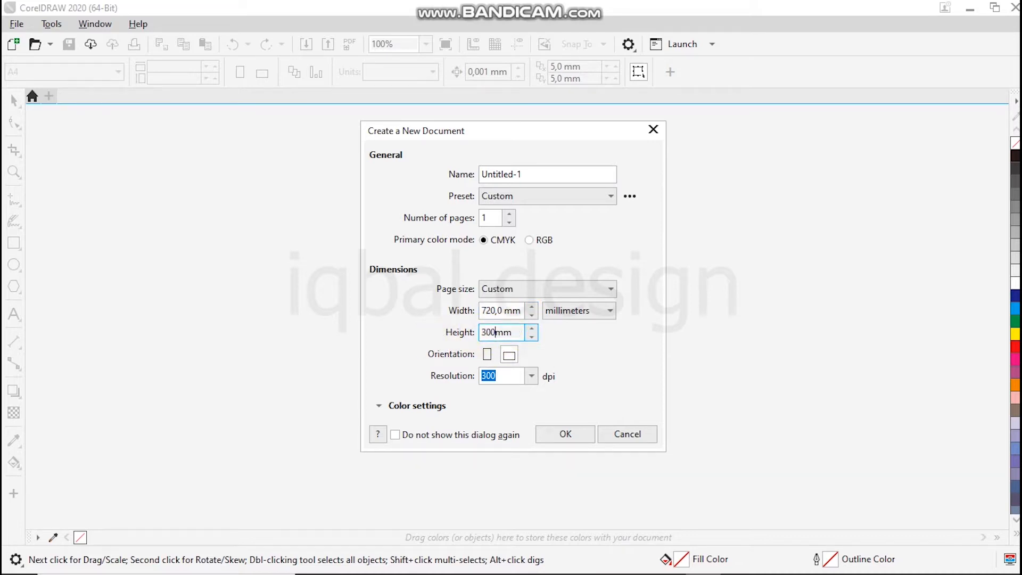
{"action": "left_click", "coordinate": [508, 356]}
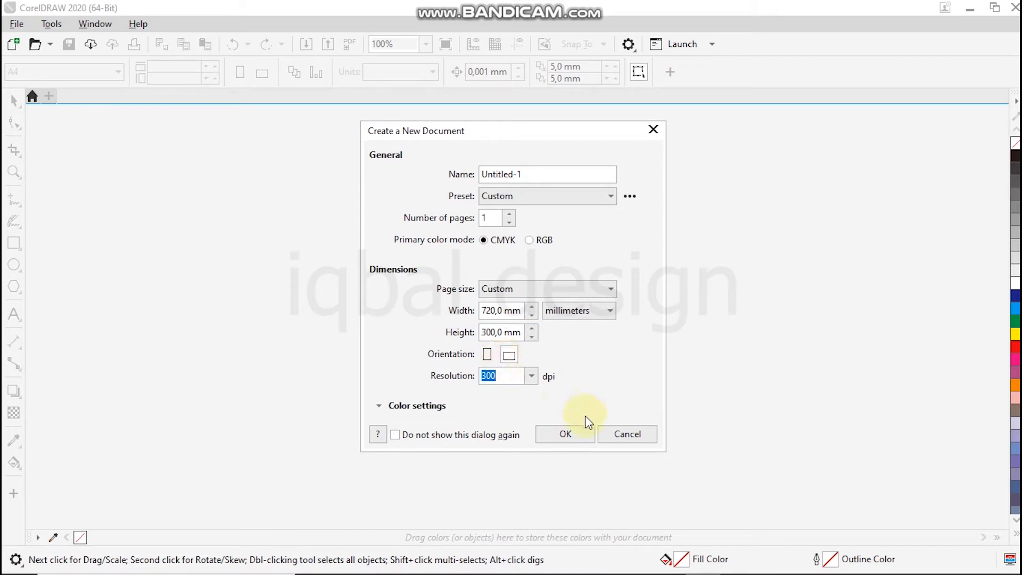
{"action": "left_click", "coordinate": [579, 434]}
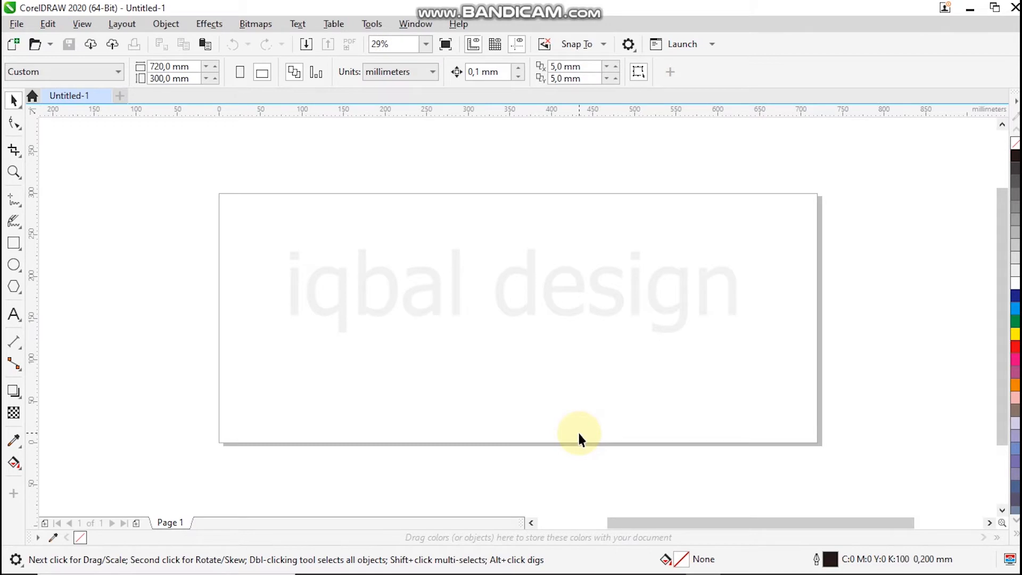
Step: Draw a rectangle over the whole page and set its size to 720 × 300 mm
{"action": "left_click", "coordinate": [15, 243]}
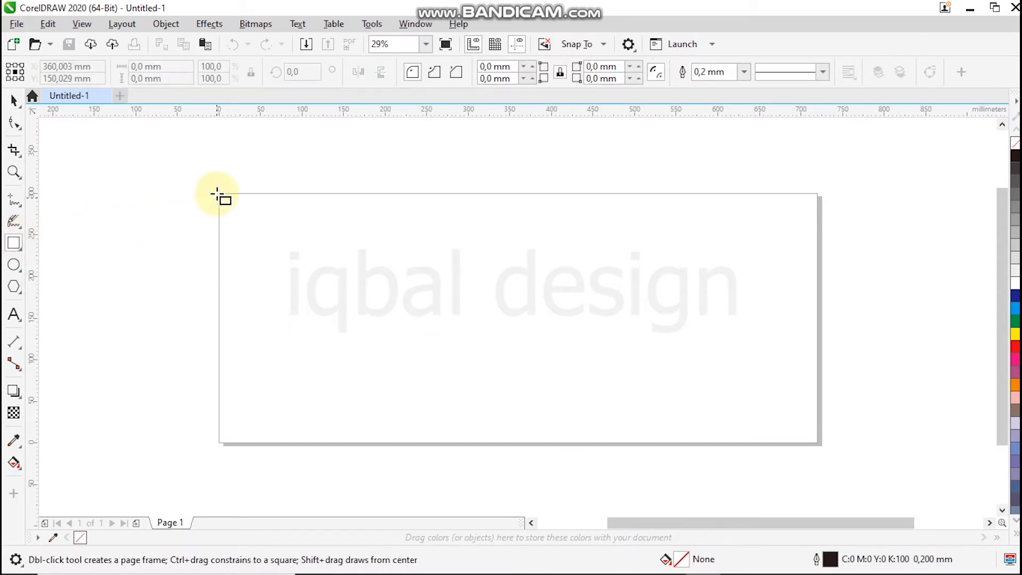
{"action": "left_click_drag", "start_coordinate": [219, 192], "coordinate": [817, 444]}
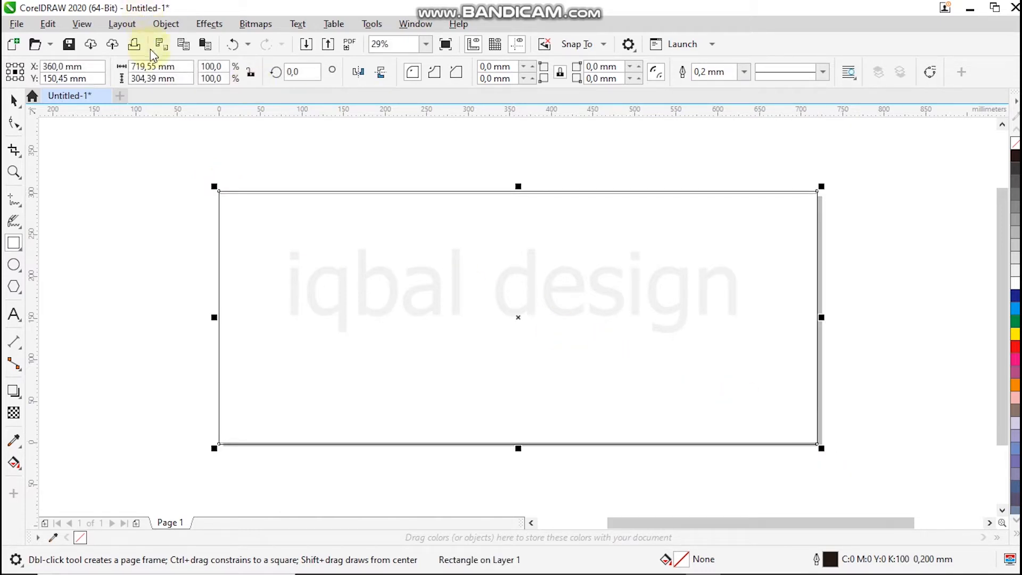
{"action": "left_click", "coordinate": [148, 66]}
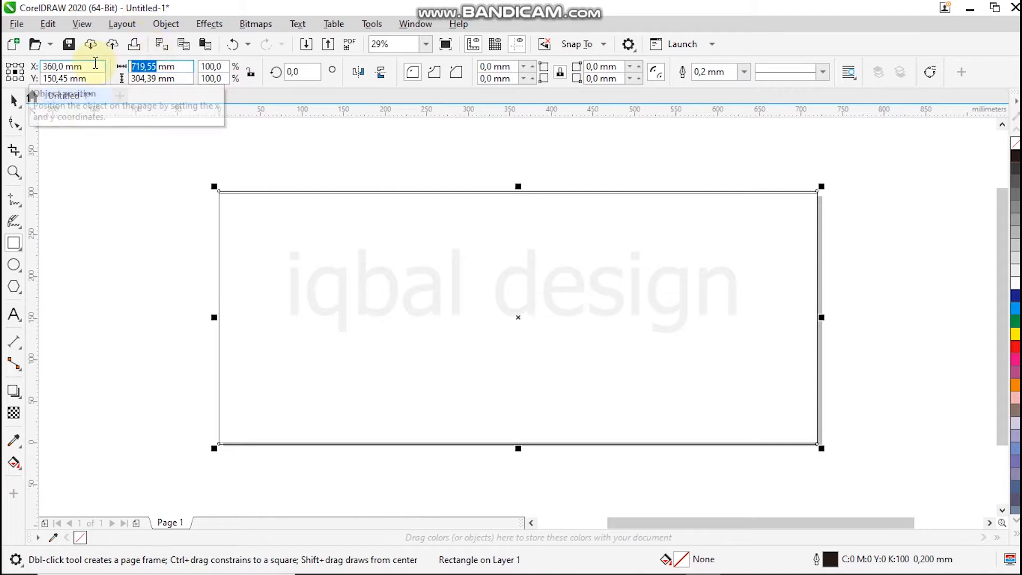
{"action": "type", "text": "720"}
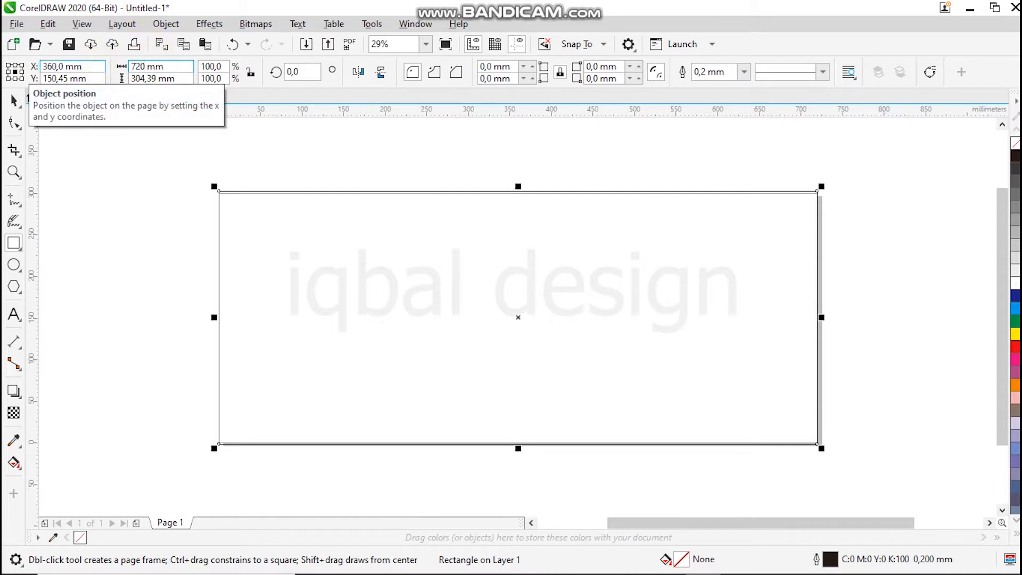
{"action": "key", "text": "Return"}
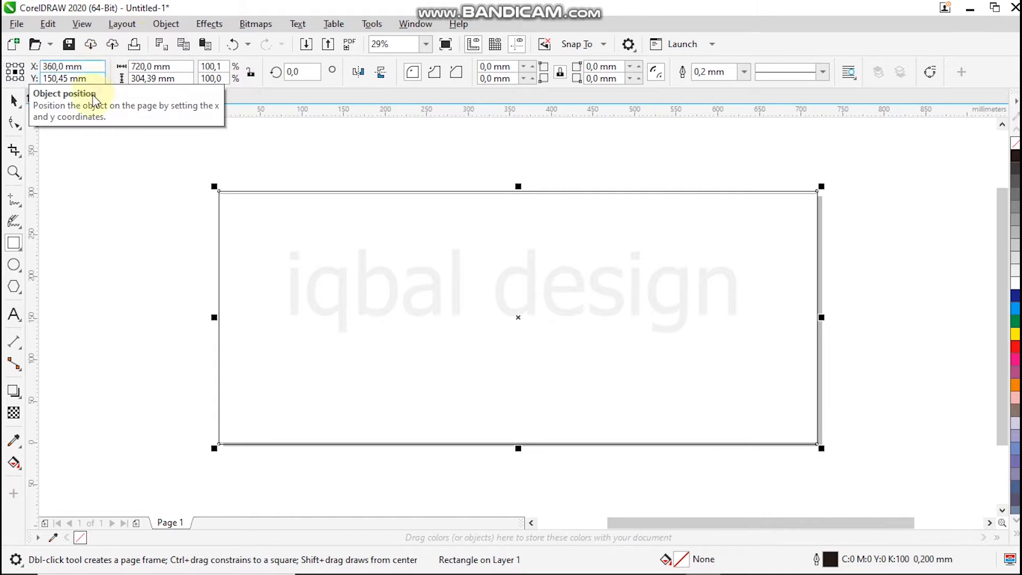
{"action": "left_click", "coordinate": [155, 79]}
{"action": "left_click_drag", "start_coordinate": [155, 79], "coordinate": [120, 78]}
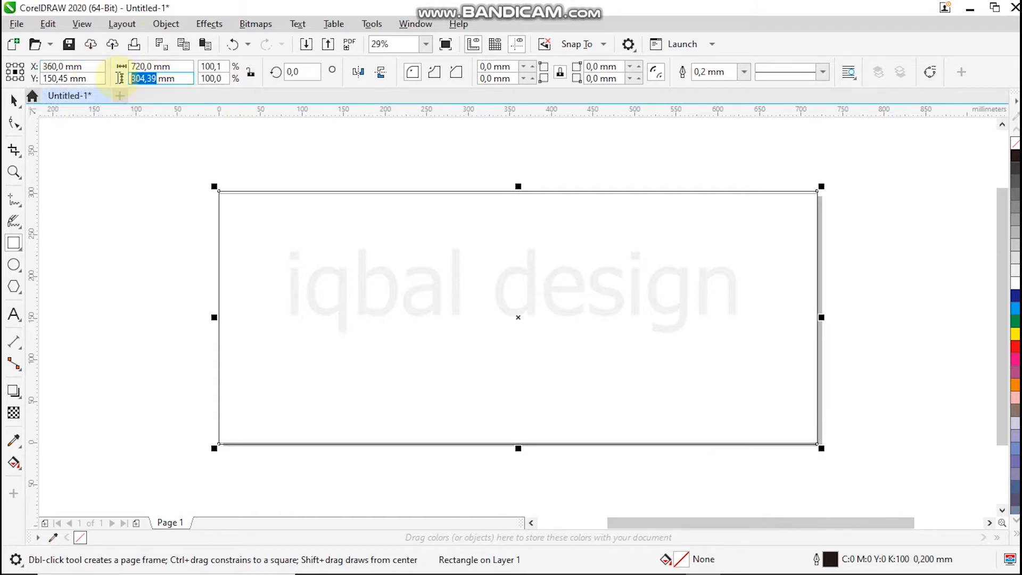
{"action": "type", "text": "300"}
{"action": "key", "text": "Return"}
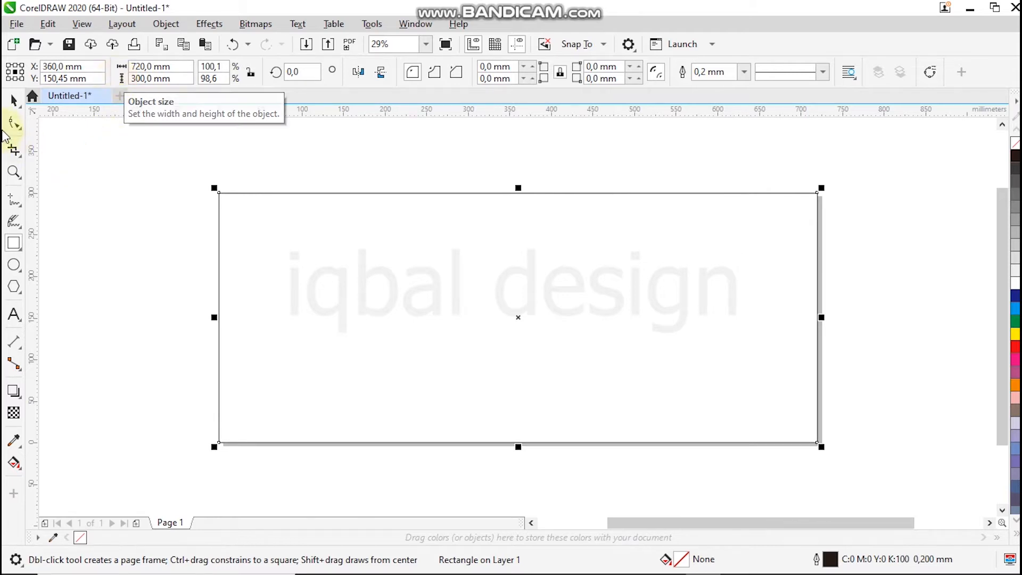
Step: Draw a closed triangle about 193 × 276 mm in the page's lower-right corner with the 2-Point Line tool
{"action": "left_click", "coordinate": [23, 206]}
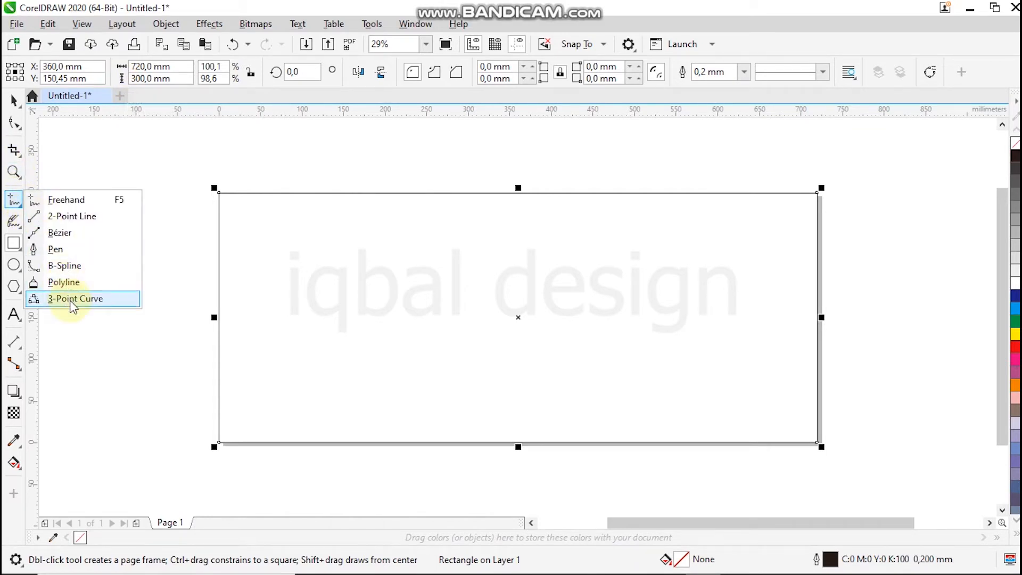
{"action": "left_click", "coordinate": [72, 216]}
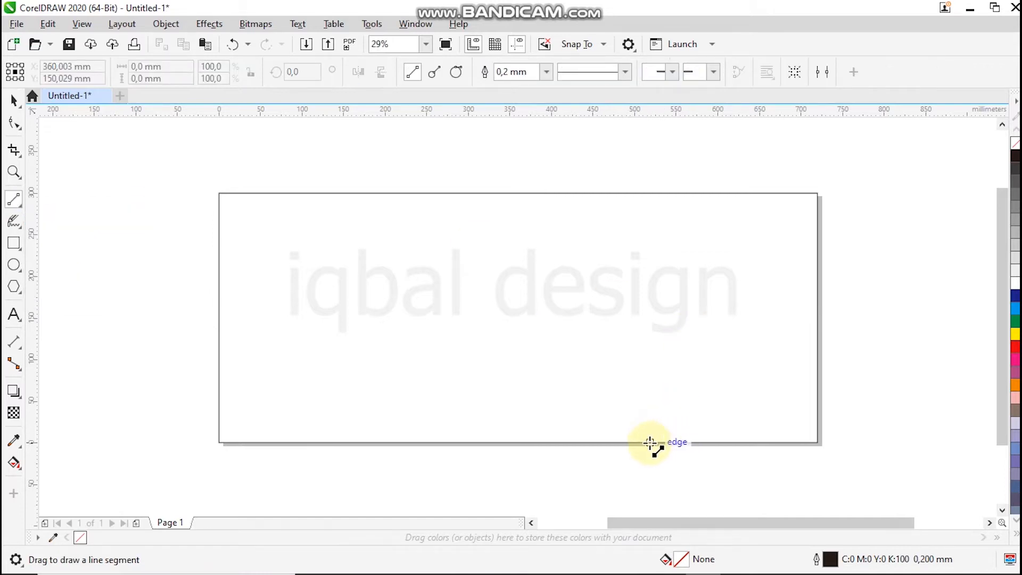
{"action": "left_click_drag", "start_coordinate": [658, 442], "coordinate": [818, 213]}
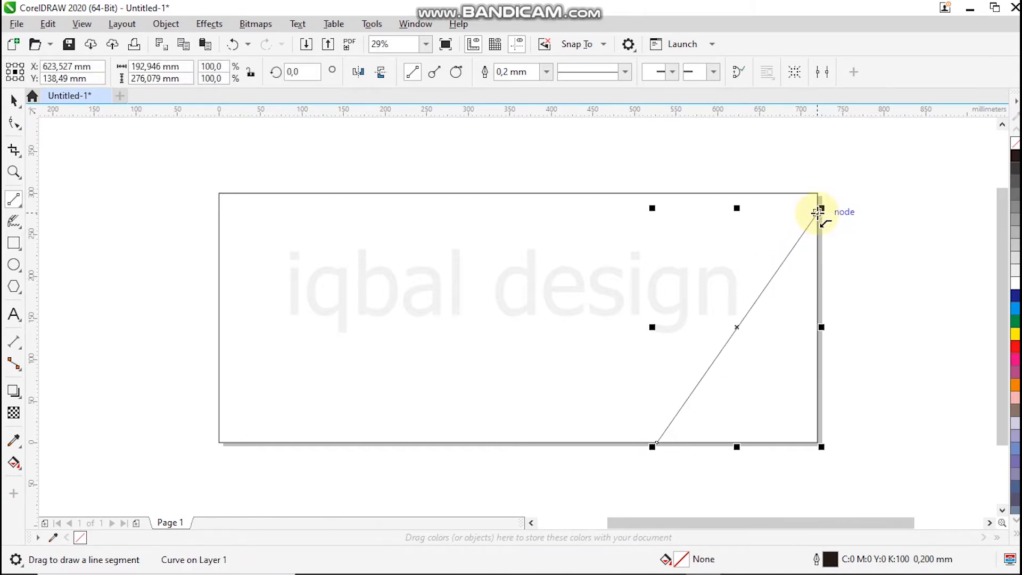
{"action": "left_click_drag", "start_coordinate": [818, 436], "coordinate": [819, 438]}
{"action": "left_click_drag", "start_coordinate": [660, 445], "coordinate": [658, 443]}
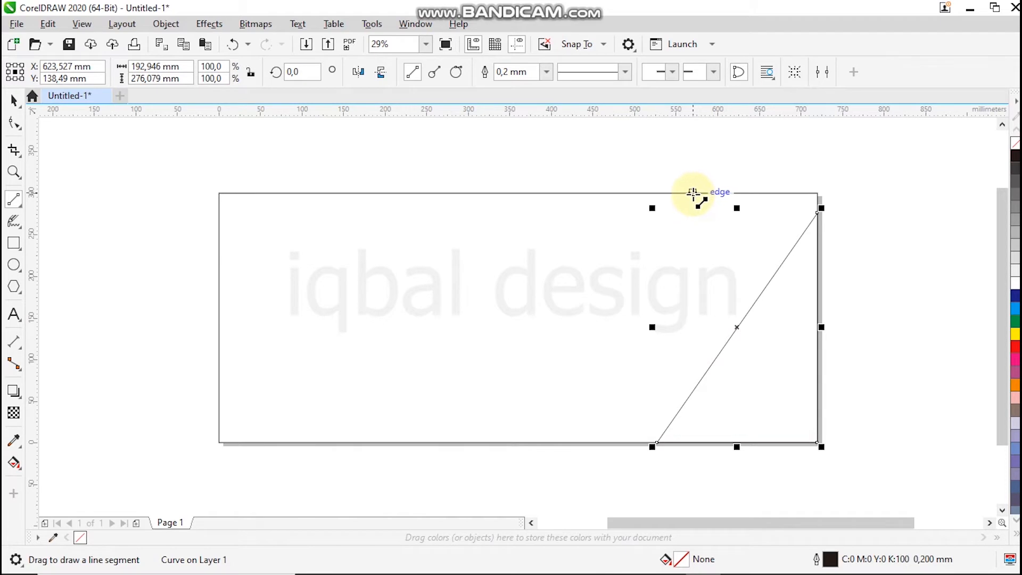
Step: Draw a second closed triangle about 152 × 291 mm from the page's top edge along its right side, clearing any stray line
{"action": "mouse_move", "coordinate": [692, 193]}
{"action": "left_mouse_down"}
{"action": "mouse_move", "coordinate": [814, 392]}
{"action": "mouse_move", "coordinate": [818, 435]}
{"action": "mouse_move", "coordinate": [818, 189]}
{"action": "mouse_move", "coordinate": [691, 193]}
{"action": "left_mouse_up"}
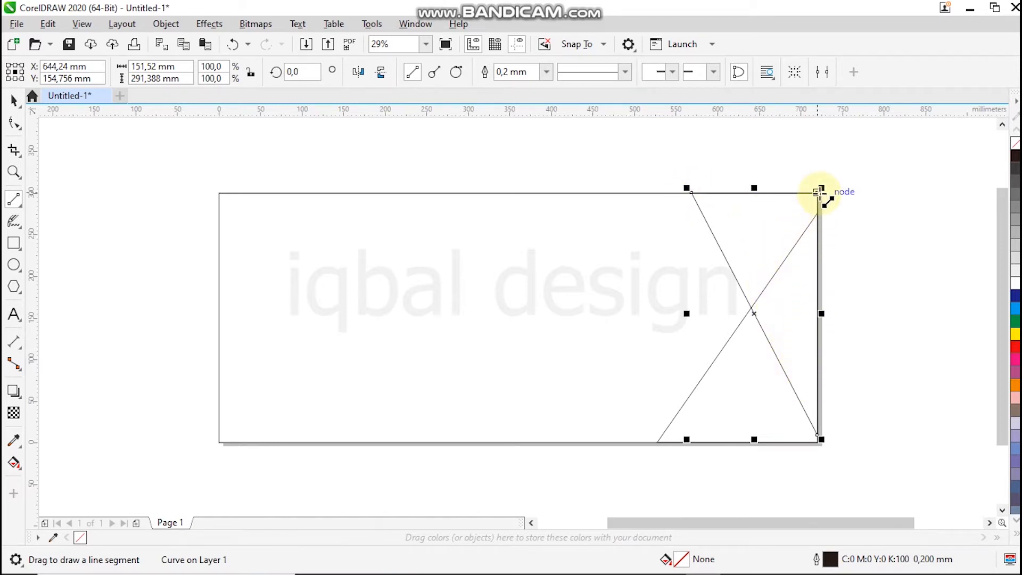
{"action": "left_click_drag", "start_coordinate": [813, 193], "coordinate": [782, 233]}
{"action": "key", "text": "Delete"}
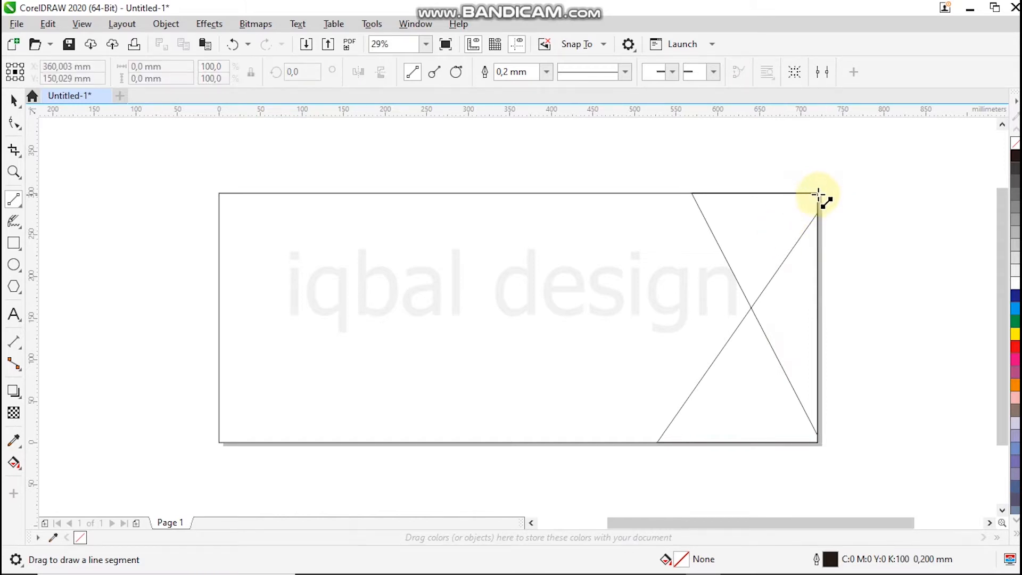
Step: Draw three more overlapping closed shapes along the page's right side, about 132 × 300 mm, 157 × 77 mm and 152 × 300 mm
{"action": "mouse_move", "coordinate": [815, 193]}
{"action": "left_mouse_down"}
{"action": "mouse_move", "coordinate": [729, 394]}
{"action": "mouse_move", "coordinate": [693, 437]}
{"action": "mouse_move", "coordinate": [704, 416]}
{"action": "mouse_move", "coordinate": [817, 443]}
{"action": "mouse_move", "coordinate": [818, 192]}
{"action": "left_mouse_up"}
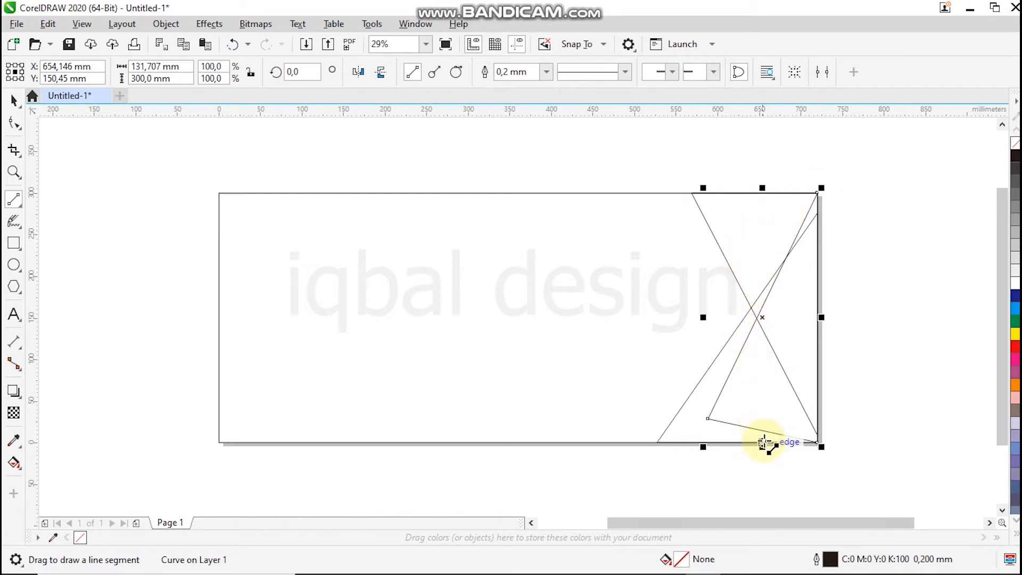
{"action": "mouse_move", "coordinate": [767, 442]}
{"action": "left_mouse_down"}
{"action": "mouse_move", "coordinate": [682, 376]}
{"action": "mouse_move", "coordinate": [817, 399]}
{"action": "mouse_move", "coordinate": [817, 442]}
{"action": "mouse_move", "coordinate": [768, 442]}
{"action": "left_mouse_up"}
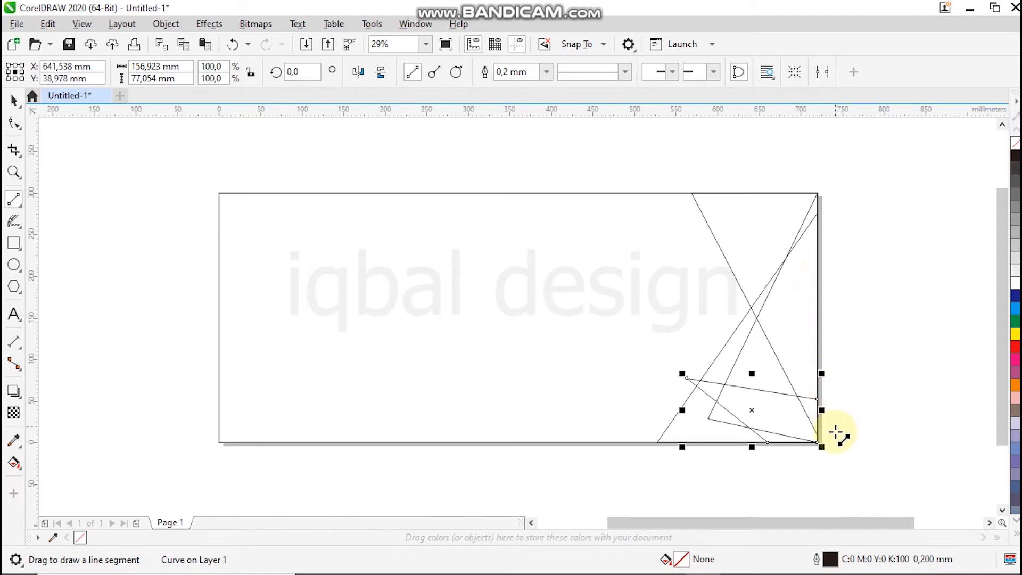
{"action": "mouse_move", "coordinate": [817, 442]}
{"action": "left_mouse_down"}
{"action": "mouse_move", "coordinate": [682, 280]}
{"action": "mouse_move", "coordinate": [694, 295]}
{"action": "mouse_move", "coordinate": [685, 289]}
{"action": "left_mouse_up"}
{"action": "left_click_drag", "start_coordinate": [761, 226], "coordinate": [818, 442]}
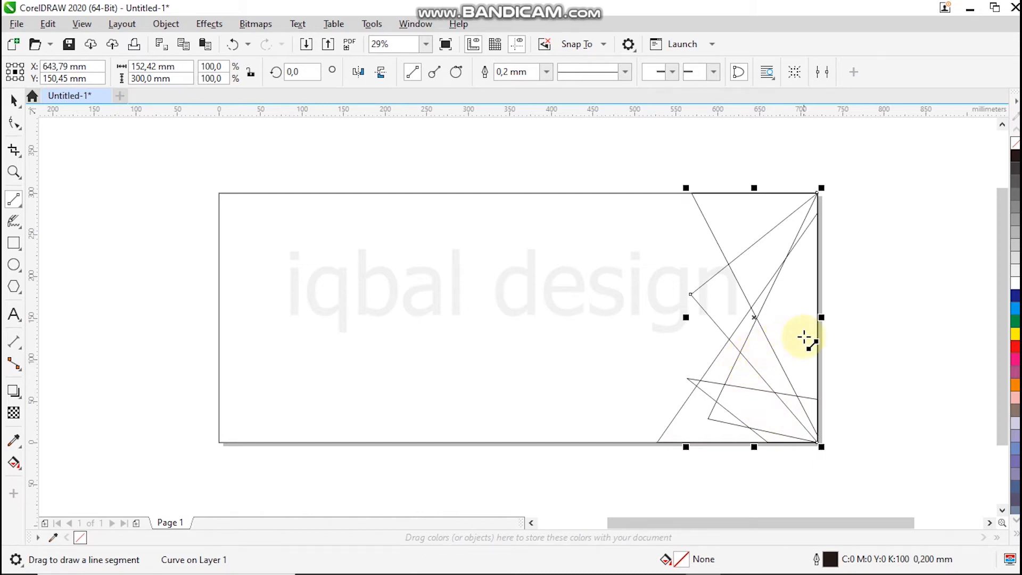
Step: Select the five overlapping shapes, fill them with 30% black and remove their outlines
{"action": "left_click", "coordinate": [15, 102]}
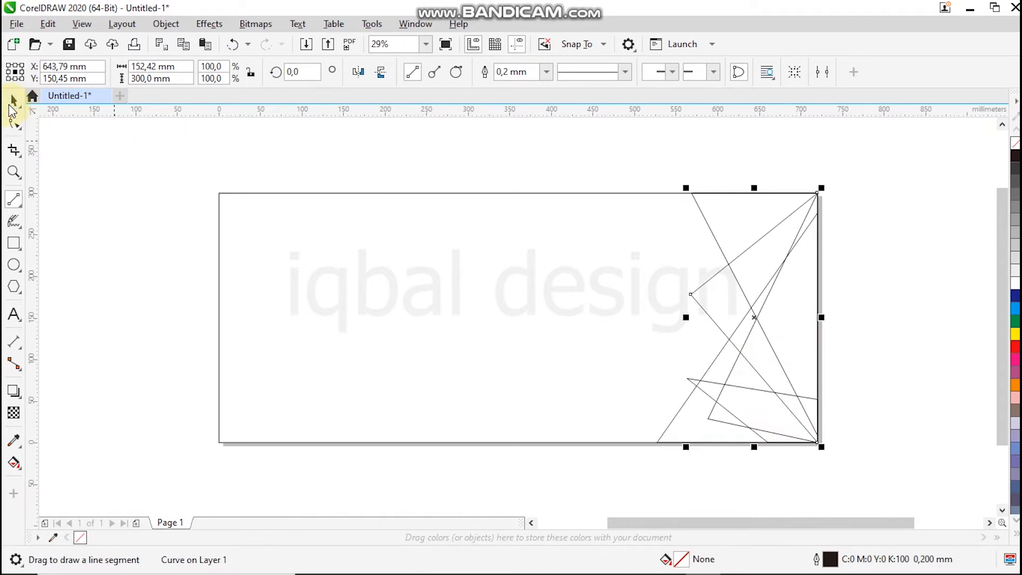
{"action": "left_click_drag", "start_coordinate": [881, 148], "coordinate": [727, 385]}
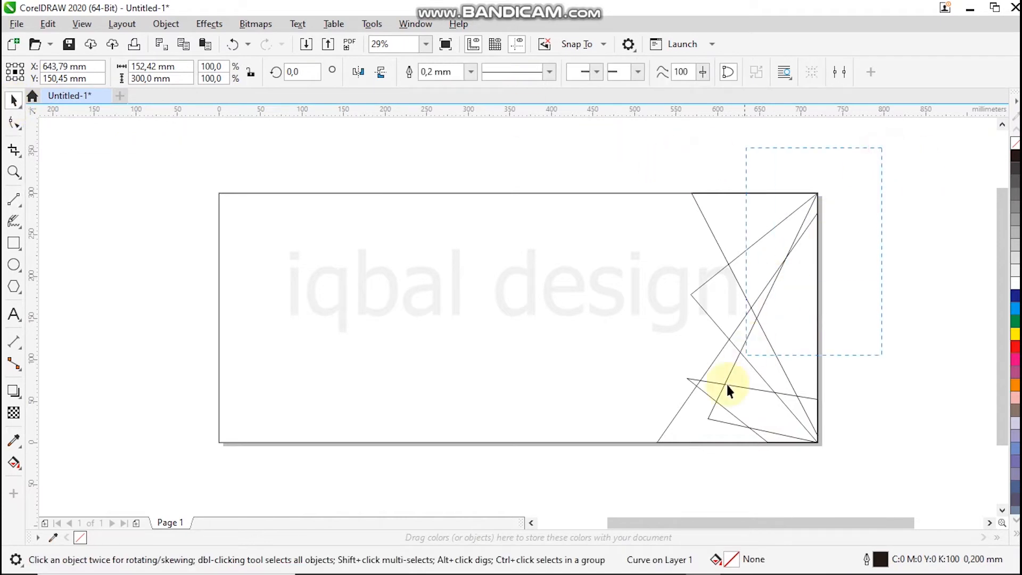
{"action": "left_click_drag", "start_coordinate": [663, 456], "coordinate": [639, 461]}
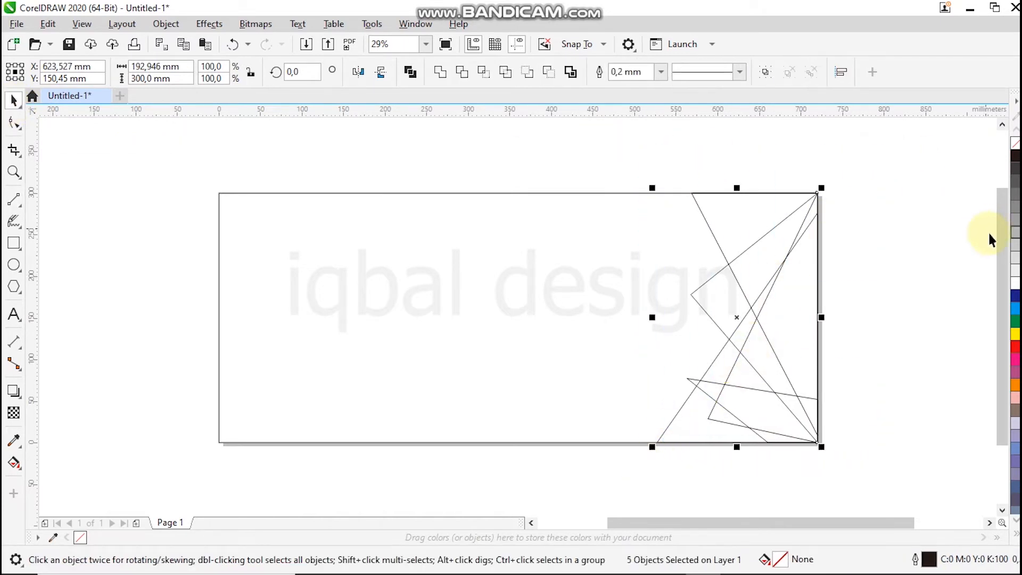
{"action": "left_click", "coordinate": [1015, 235]}
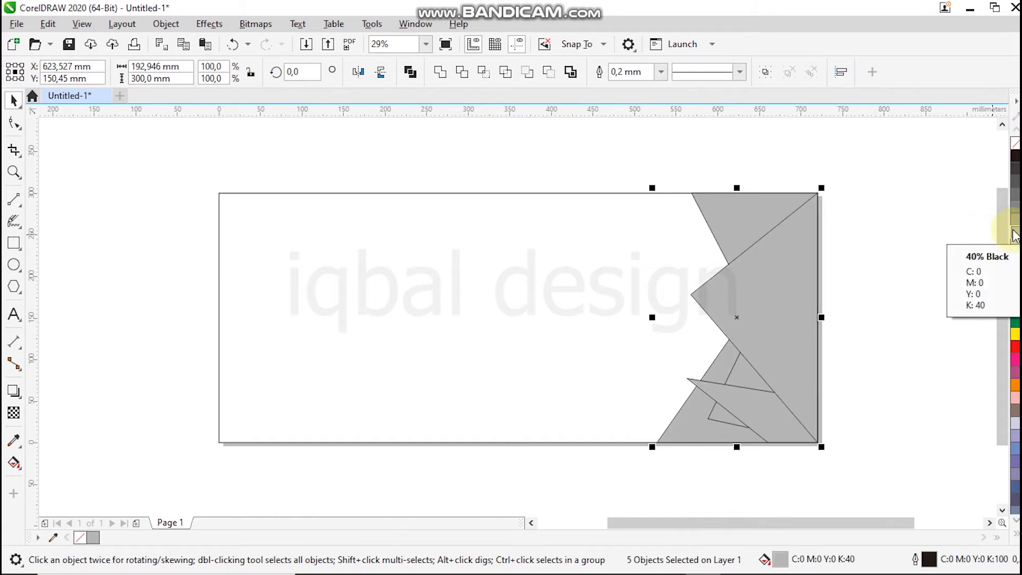
{"action": "left_click", "coordinate": [1015, 248]}
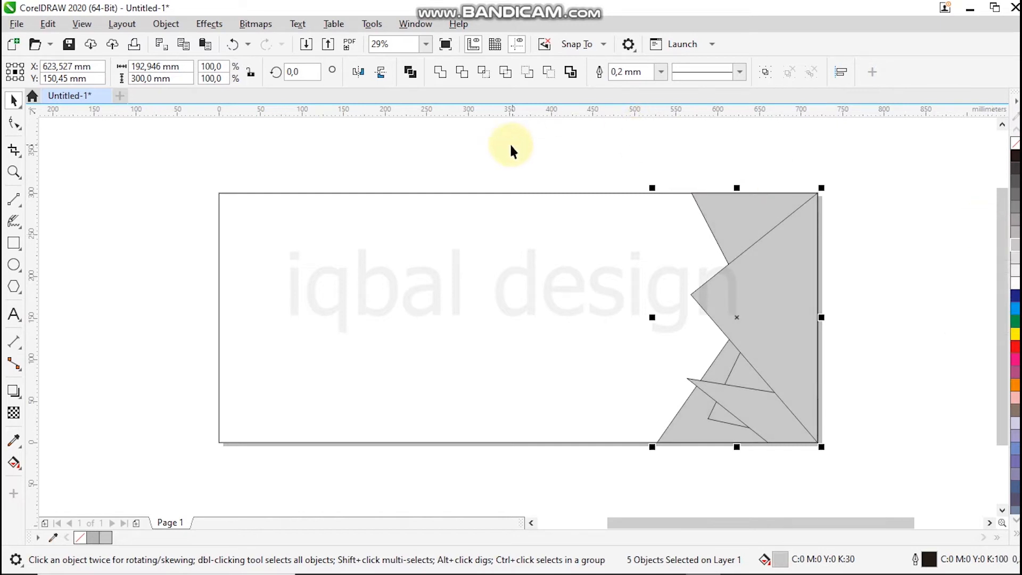
{"action": "right_click", "coordinate": [1016, 145]}
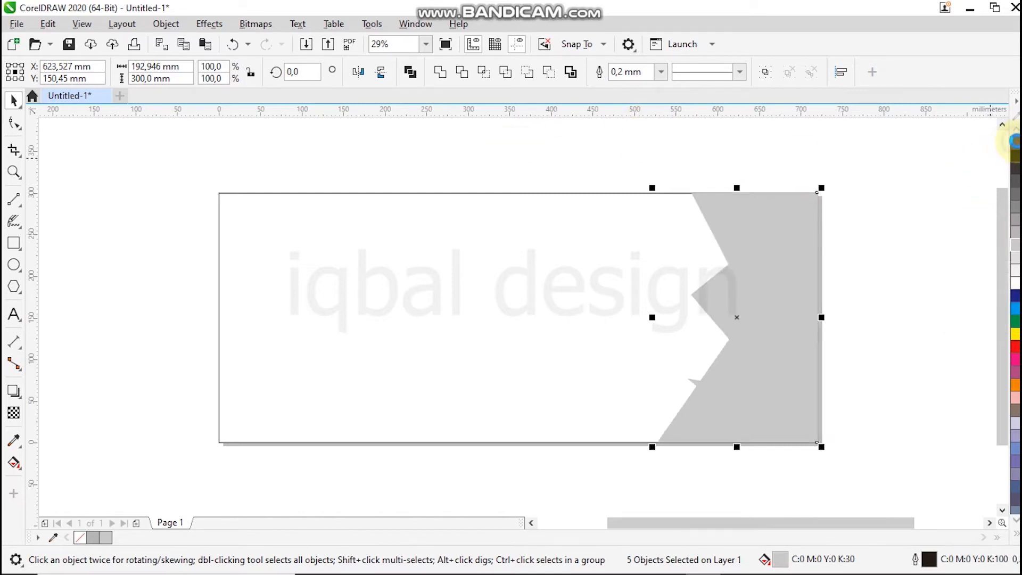
Step: Apply a uniform transparency of 55 to the five selected shapes
{"action": "left_click", "coordinate": [14, 413]}
{"action": "left_click", "coordinate": [710, 456]}
{"action": "left_click_drag", "start_coordinate": [710, 456], "coordinate": [727, 464]}
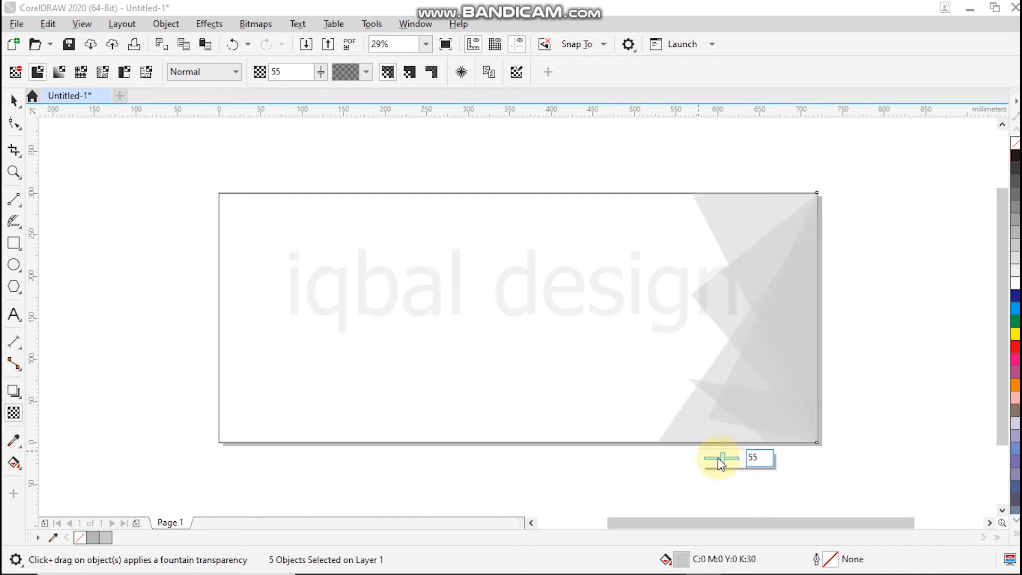
{"action": "left_click", "coordinate": [13, 101]}
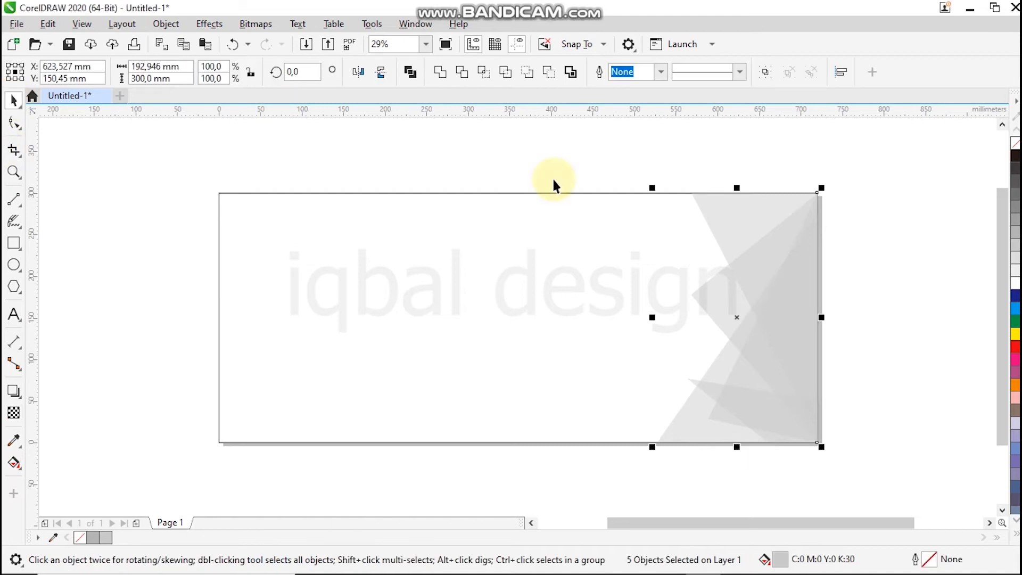
Step: Fill the five transparent shapes with 70% black and set their uniform transparency to 57
{"action": "left_click", "coordinate": [1015, 205]}
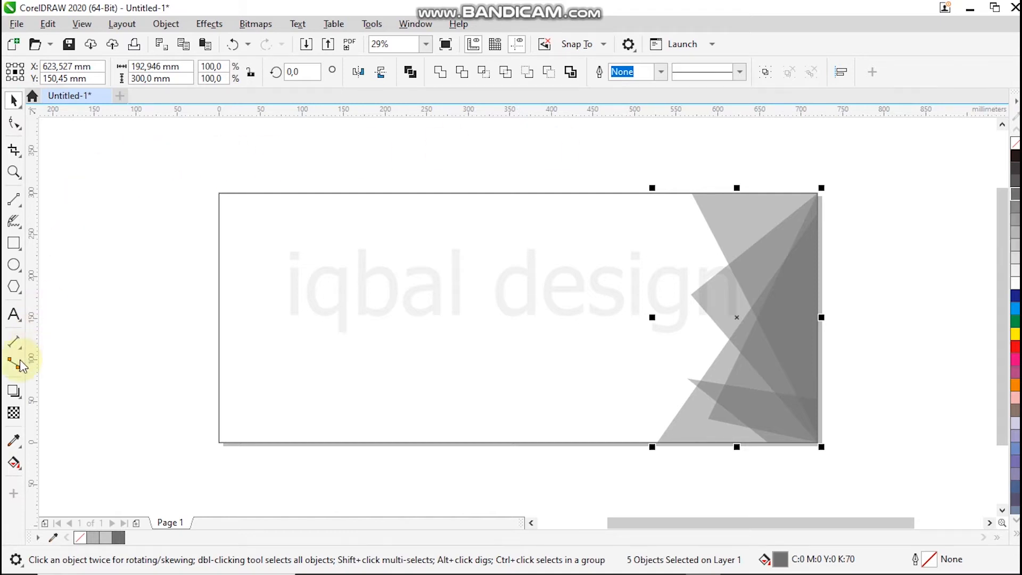
{"action": "left_click", "coordinate": [15, 415]}
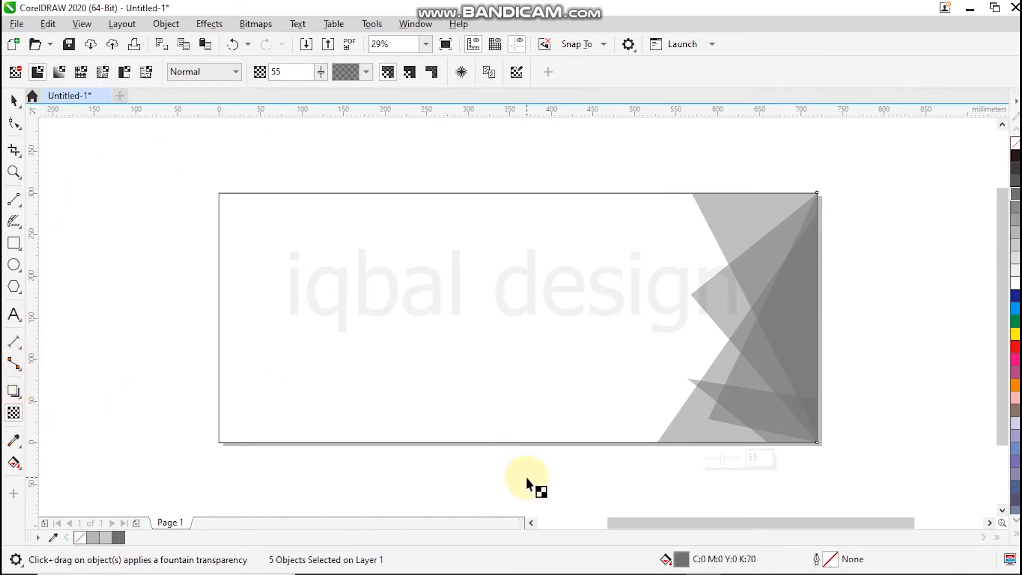
{"action": "left_click_drag", "start_coordinate": [724, 459], "coordinate": [719, 459]}
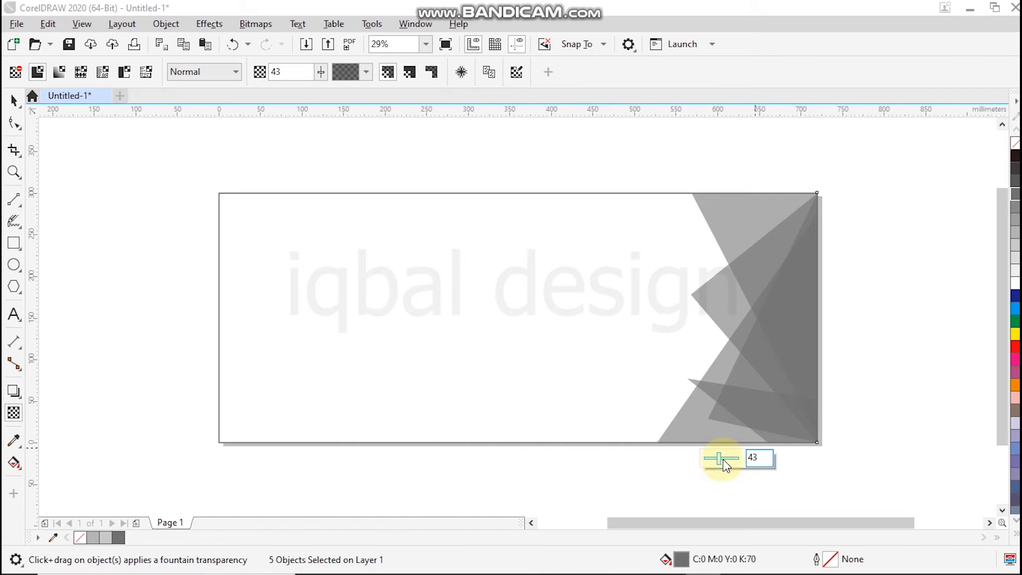
{"action": "left_click_drag", "start_coordinate": [717, 459], "coordinate": [728, 466]}
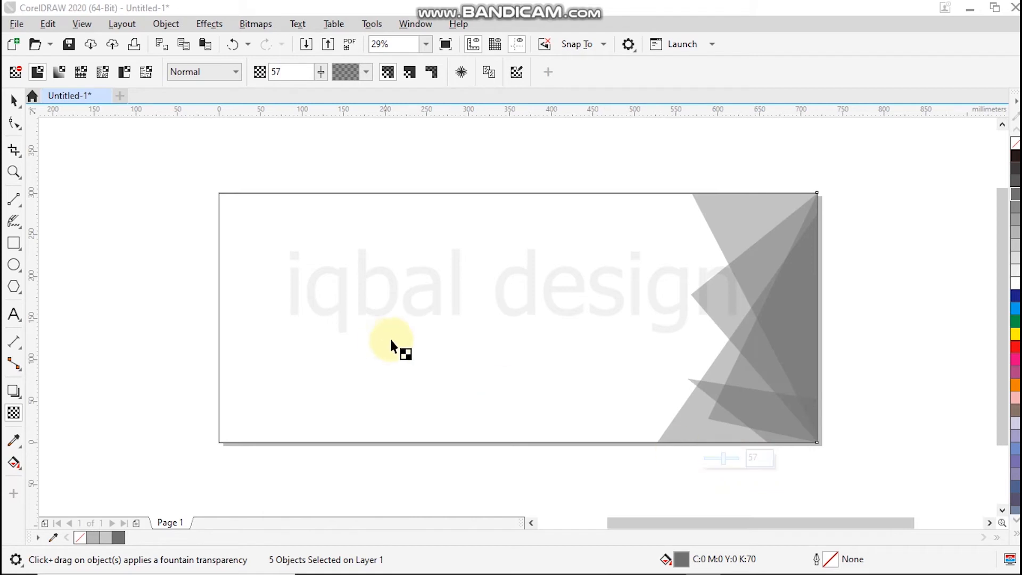
Step: Group the five transparent shapes into one object
{"action": "left_click", "coordinate": [11, 101]}
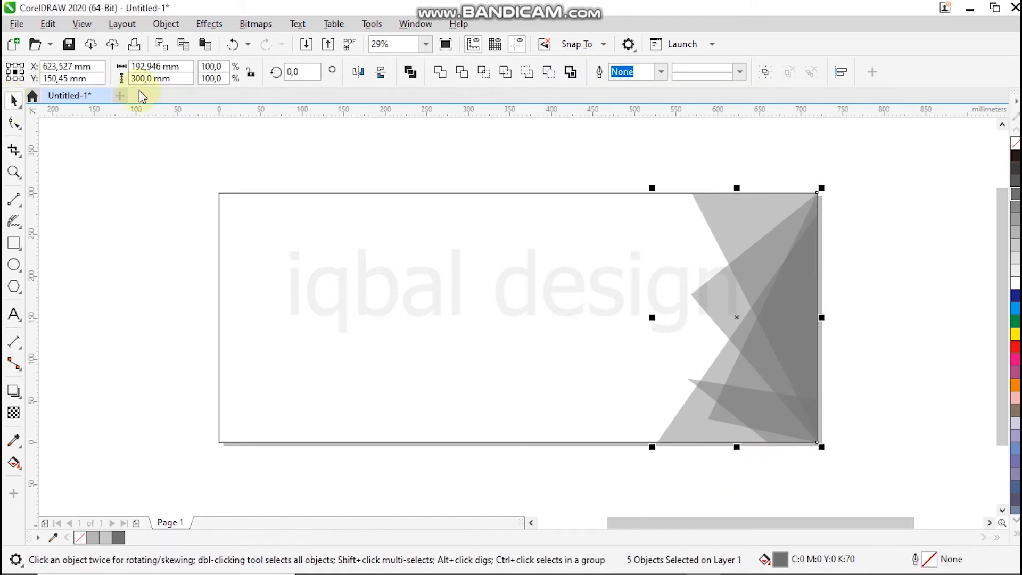
{"action": "left_click", "coordinate": [767, 72]}
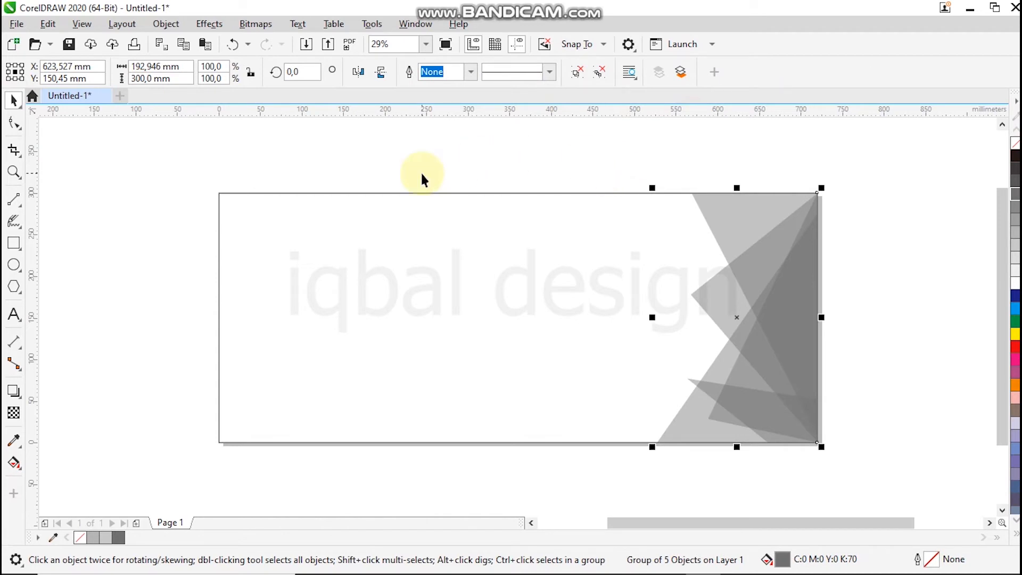
Step: Duplicate the grouped transparent shapes, mirror the copy horizontally and place it along the left edge of the layout
{"action": "key", "text": "ctrl+v"}
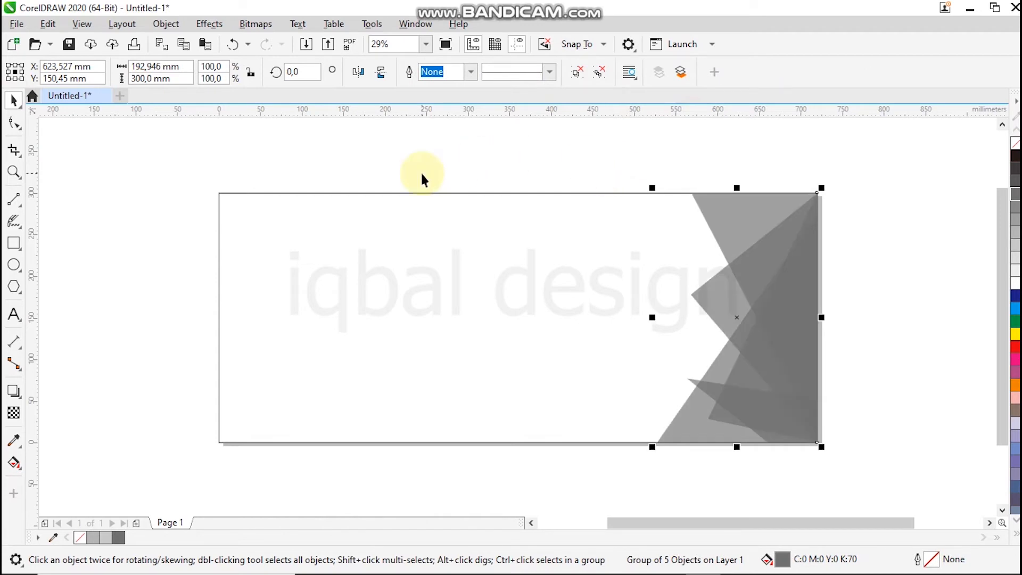
{"action": "left_click", "coordinate": [368, 76]}
{"action": "key", "text": "Left"}
{"action": "key", "text": "Left"}
{"action": "key", "text": "Left"}
{"action": "key", "text": "Left"}
{"action": "key", "text": "Left"}
{"action": "key", "text": "Left"}
{"action": "key", "text": "Left"}
{"action": "key", "text": "Left"}
{"action": "key", "text": "Left"}
{"action": "key", "text": "Left"}
{"action": "key", "text": "Left"}
{"action": "key", "text": "Left"}
{"action": "key", "text": "Left"}
{"action": "key", "text": "Left"}
{"action": "key", "text": "Left"}
{"action": "key", "text": "Left"}
{"action": "key", "text": "Left"}
{"action": "key", "text": "Left"}
{"action": "key", "text": "Left"}
{"action": "key", "text": "Left"}
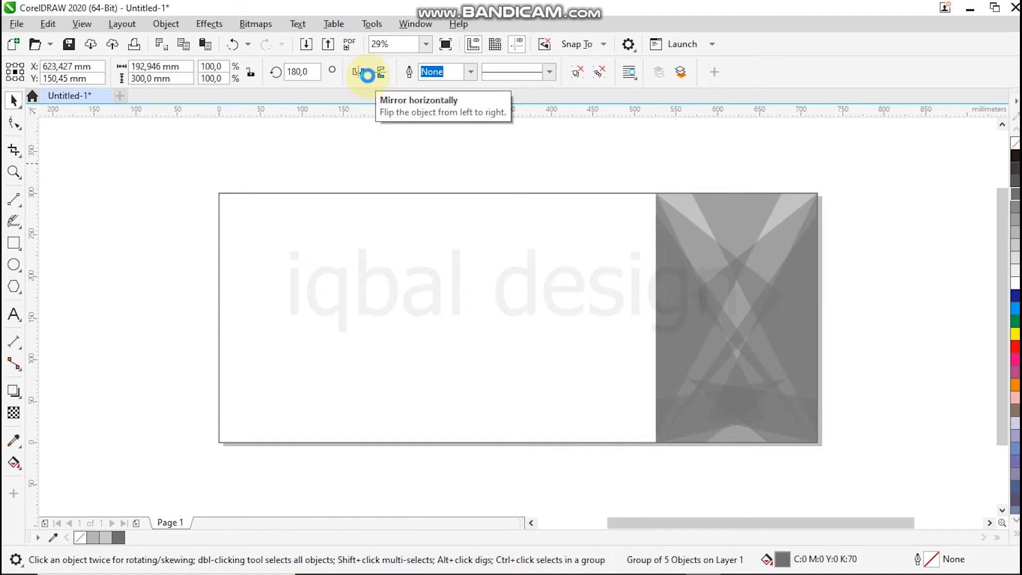
{"action": "left_click_drag", "start_coordinate": [733, 315], "coordinate": [299, 317]}
Step: Fill the 720 × 300 mm background rectangle with white
{"action": "left_click", "coordinate": [678, 286]}
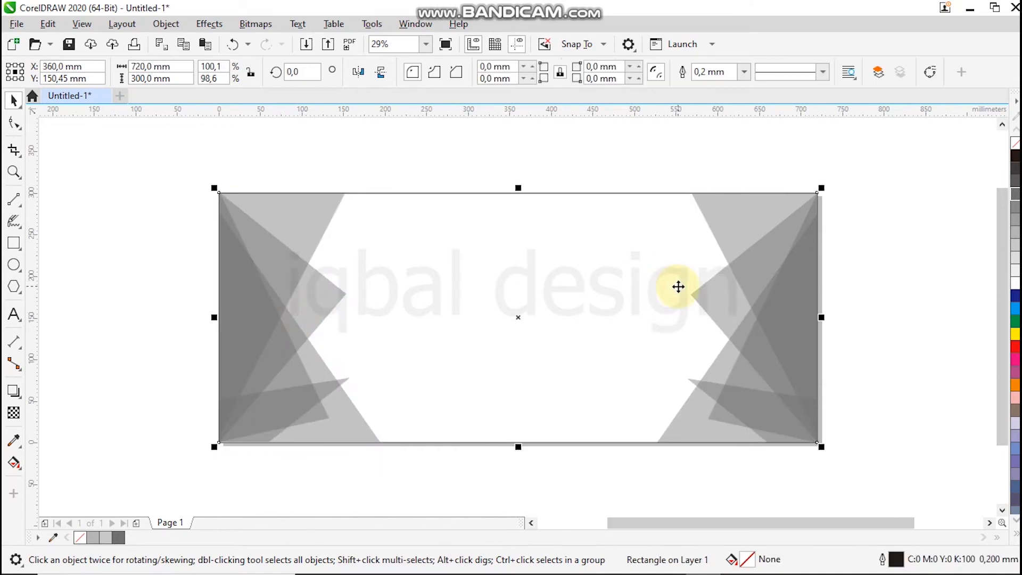
{"action": "left_click", "coordinate": [1016, 285]}
{"action": "left_click", "coordinate": [477, 129]}
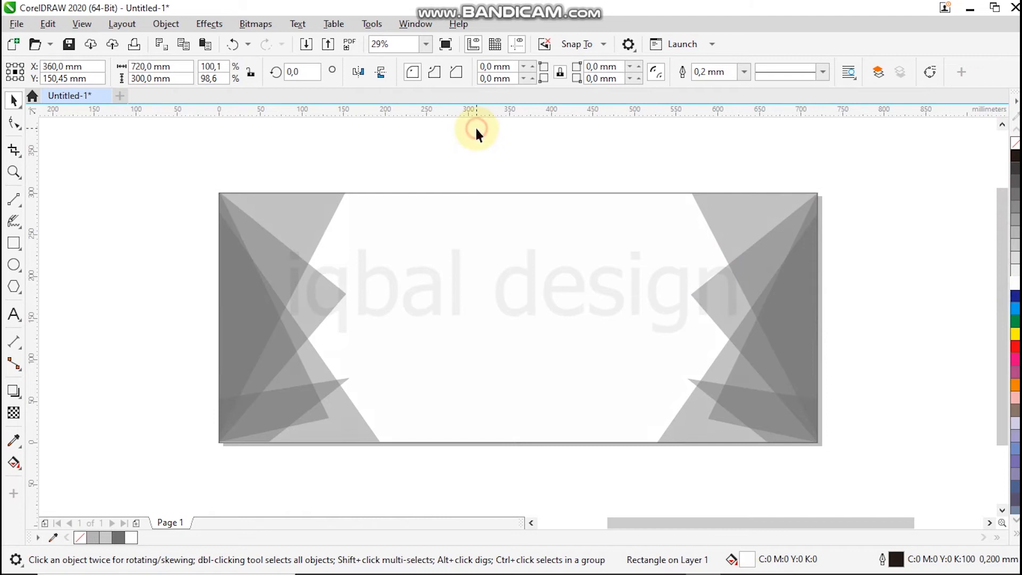
Step: Fine-tune the position of the mirrored shape group against the left edge of the page
{"action": "left_click", "coordinate": [253, 268]}
{"action": "left_click_drag", "start_coordinate": [253, 268], "coordinate": [254, 268]}
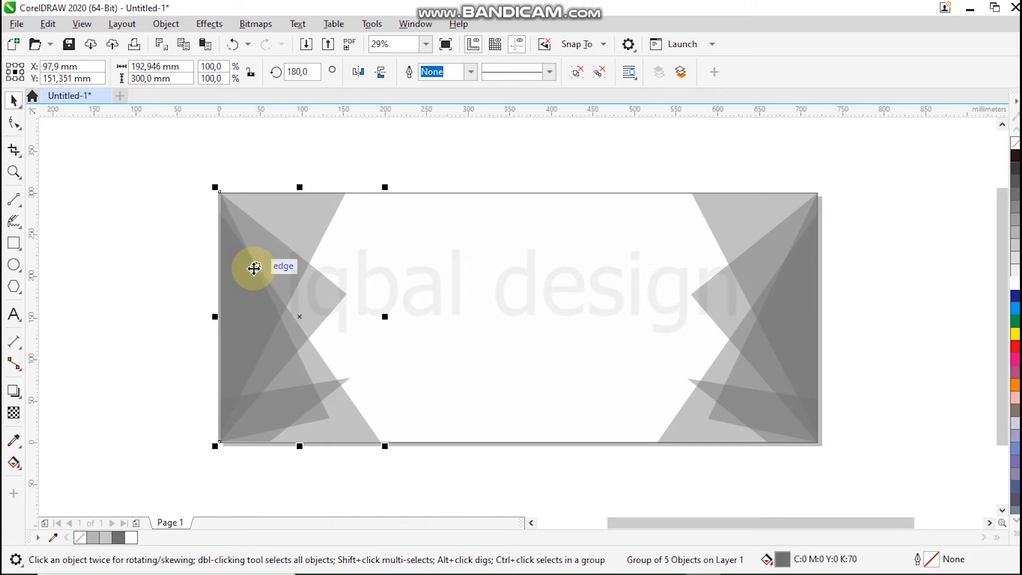
{"action": "left_click_drag", "start_coordinate": [254, 269], "coordinate": [253, 268]}
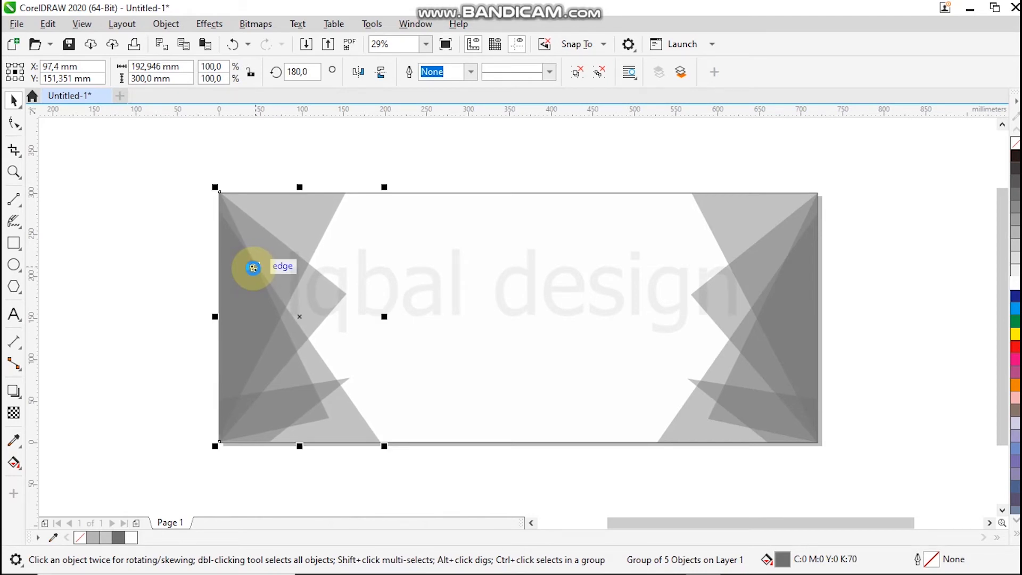
{"action": "left_click", "coordinate": [85, 286]}
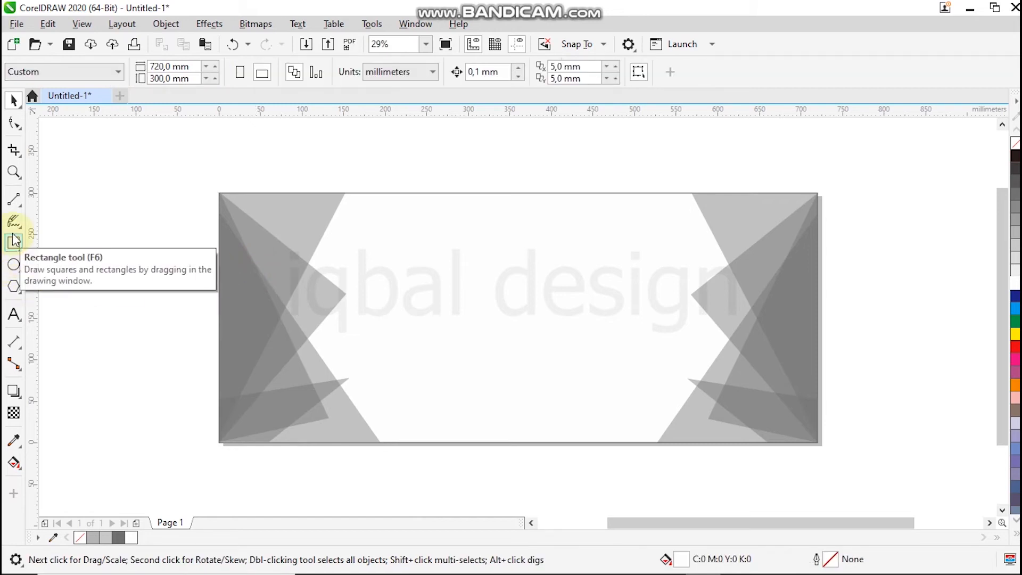
Step: Add two-line artistic text reading YOUR TEXT and HERE in 24 pt Arial in the white middle area
{"action": "left_click", "coordinate": [13, 315]}
{"action": "left_click", "coordinate": [438, 273]}
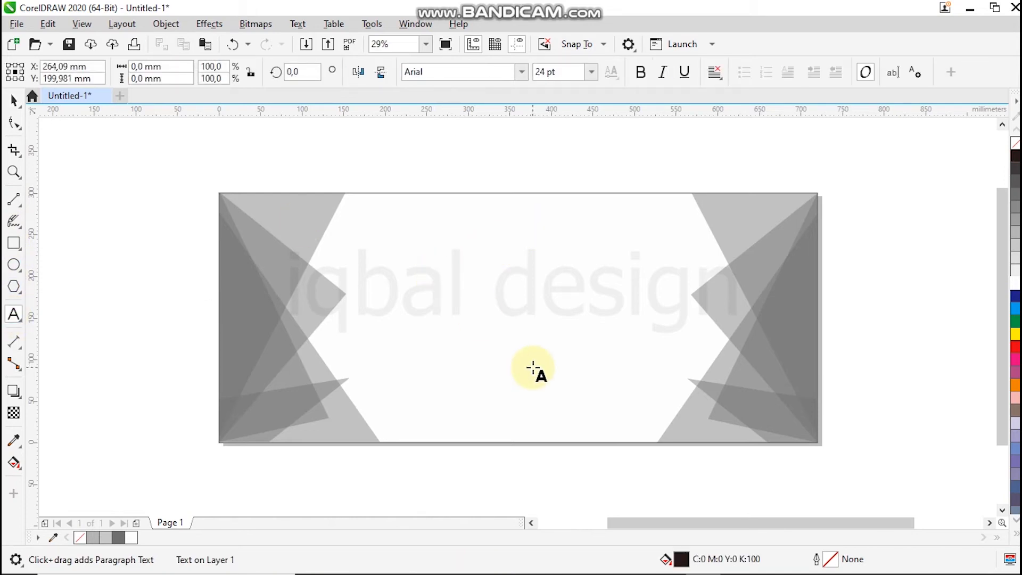
{"action": "type", "text": "y"}
{"action": "key", "text": "BackSpace"}
{"action": "key", "text": "BackSpace"}
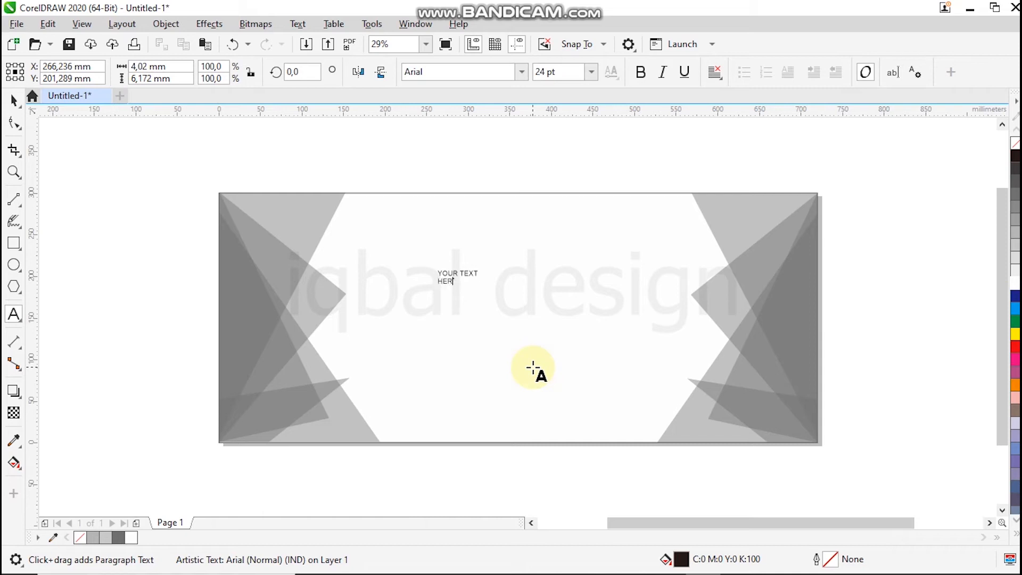
{"action": "key", "text": "Escape"}
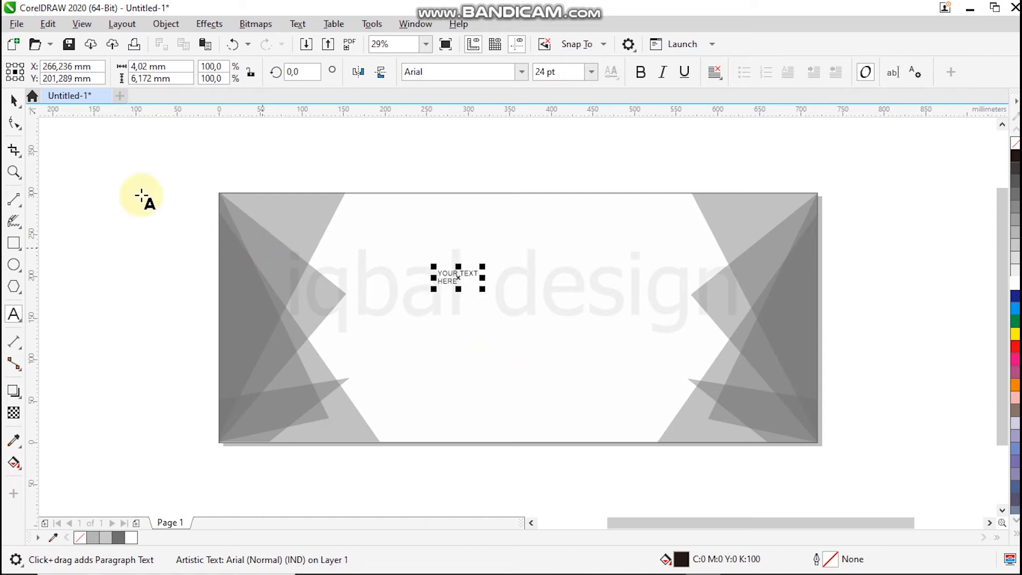
Step: Enlarge the two-line text to about 138 mm wide and move it near the centre of the layout
{"action": "left_click", "coordinate": [11, 104]}
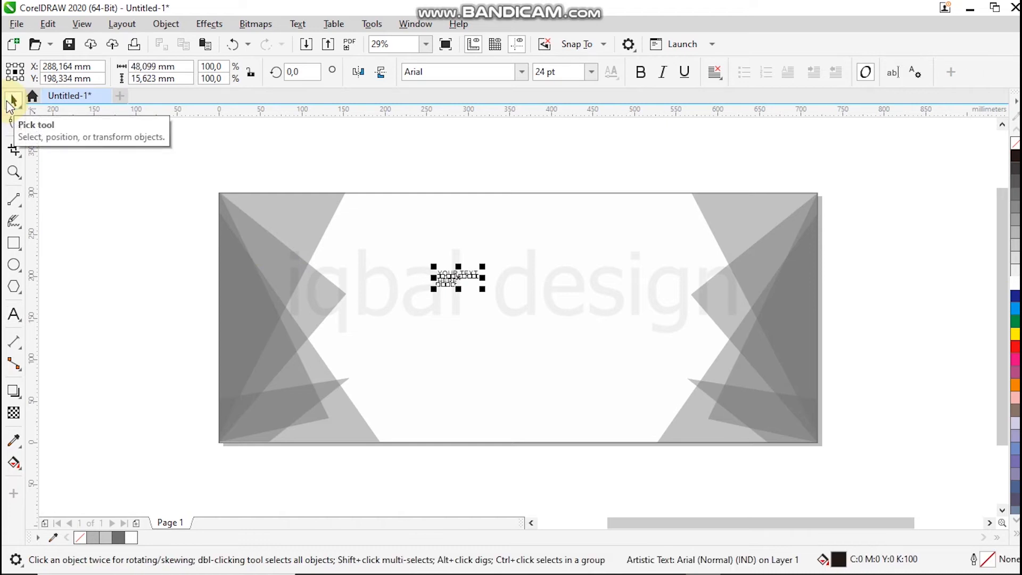
{"action": "left_click_drag", "start_coordinate": [482, 288], "coordinate": [554, 347]}
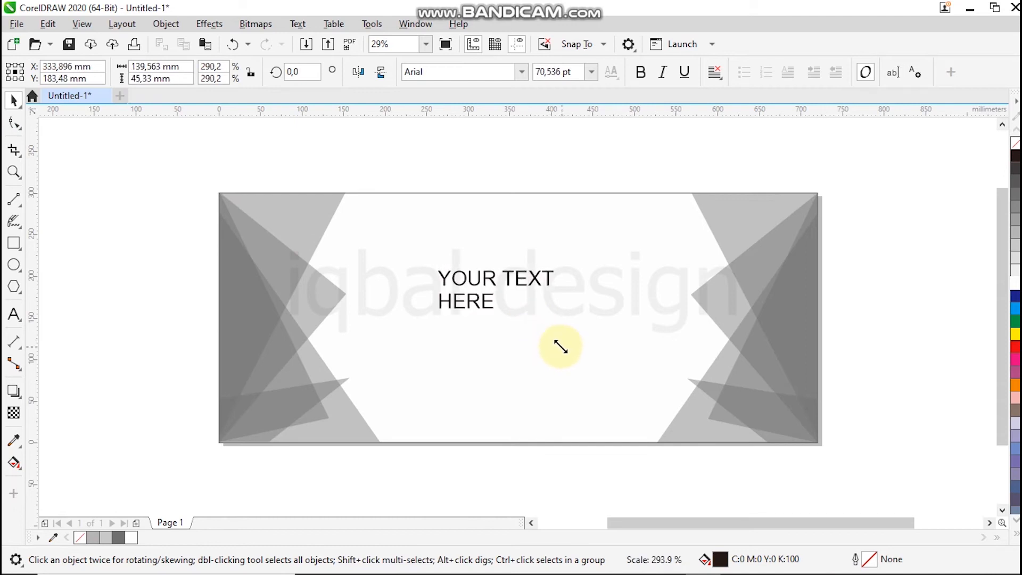
{"action": "left_click_drag", "start_coordinate": [498, 287], "coordinate": [515, 293]}
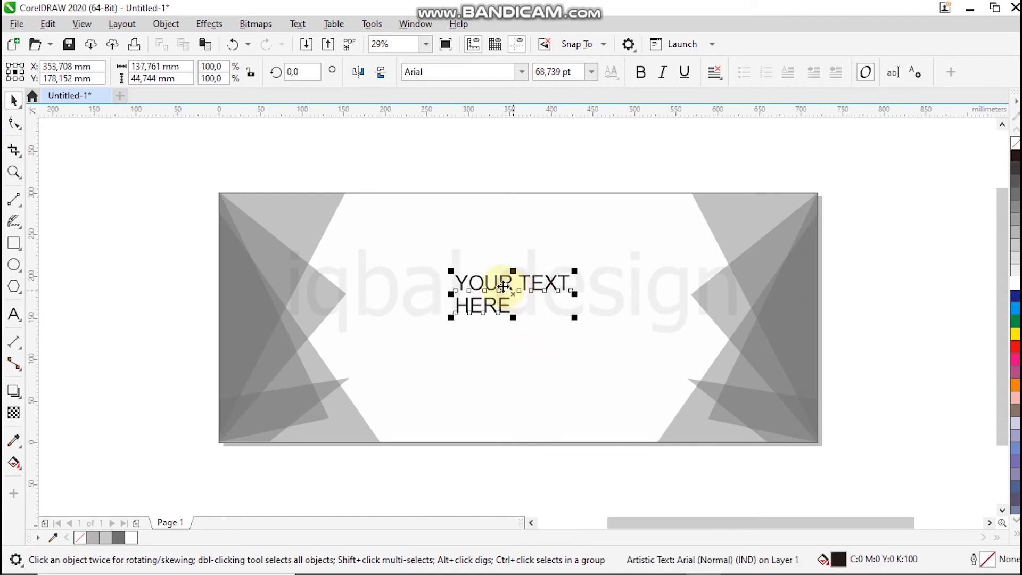
Step: Set the word HERE to 150 pt and scale the whole text block to about 155 mm wide
{"action": "left_click", "coordinate": [12, 313]}
{"action": "left_click", "coordinate": [508, 304]}
{"action": "left_click_drag", "start_coordinate": [508, 304], "coordinate": [453, 305]}
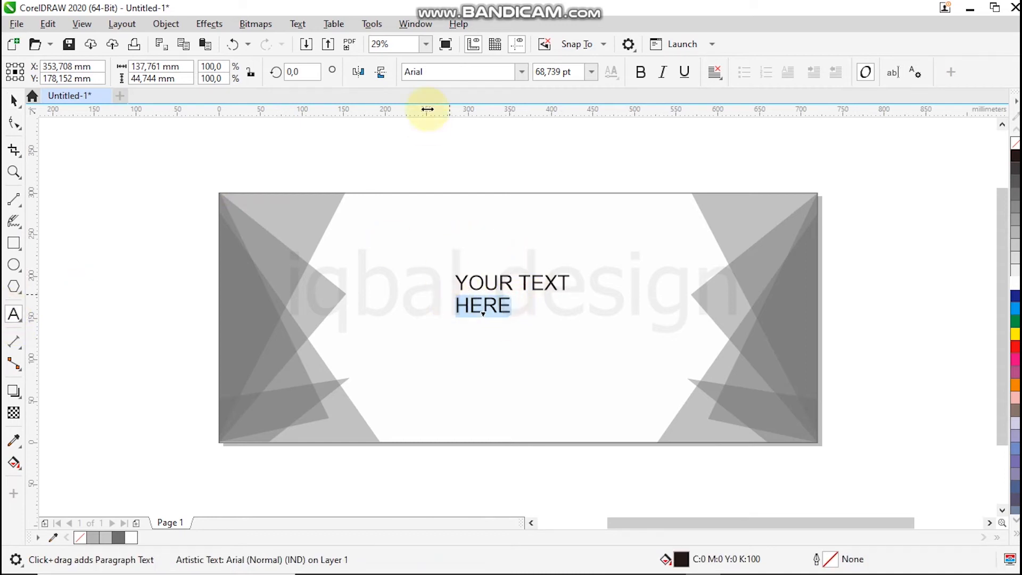
{"action": "left_click", "coordinate": [592, 72]}
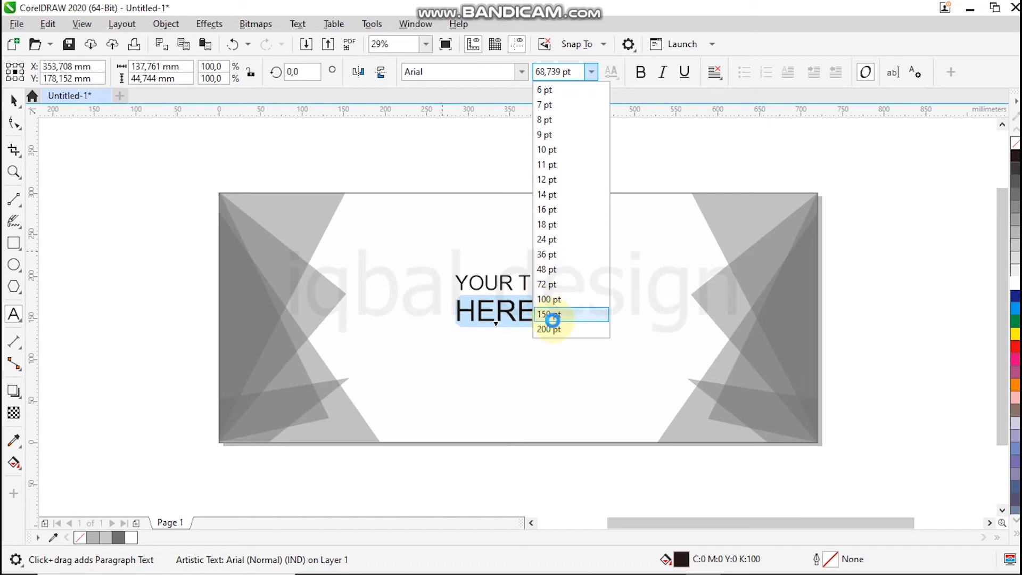
{"action": "left_click", "coordinate": [551, 315]}
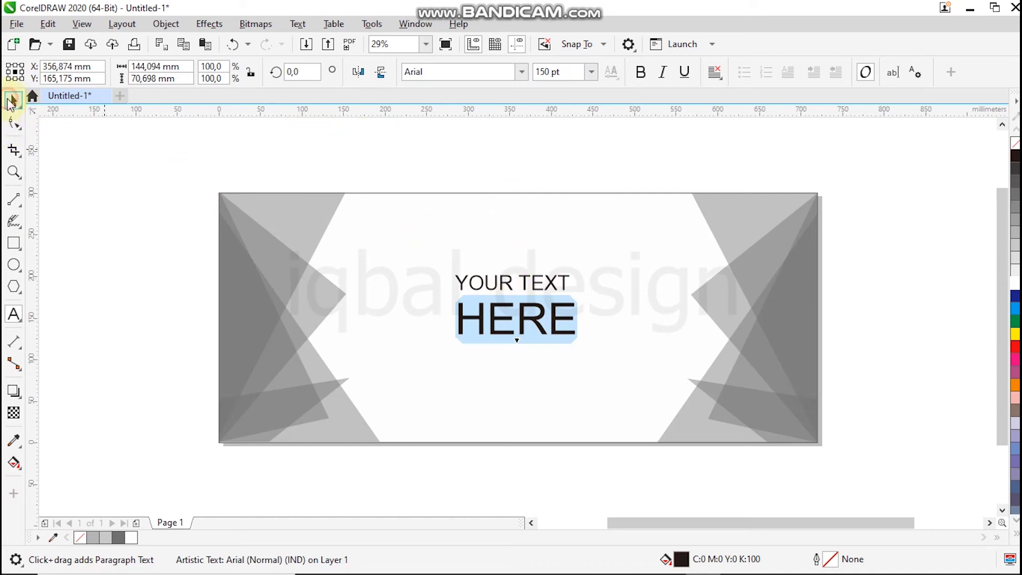
{"action": "left_click", "coordinate": [12, 100]}
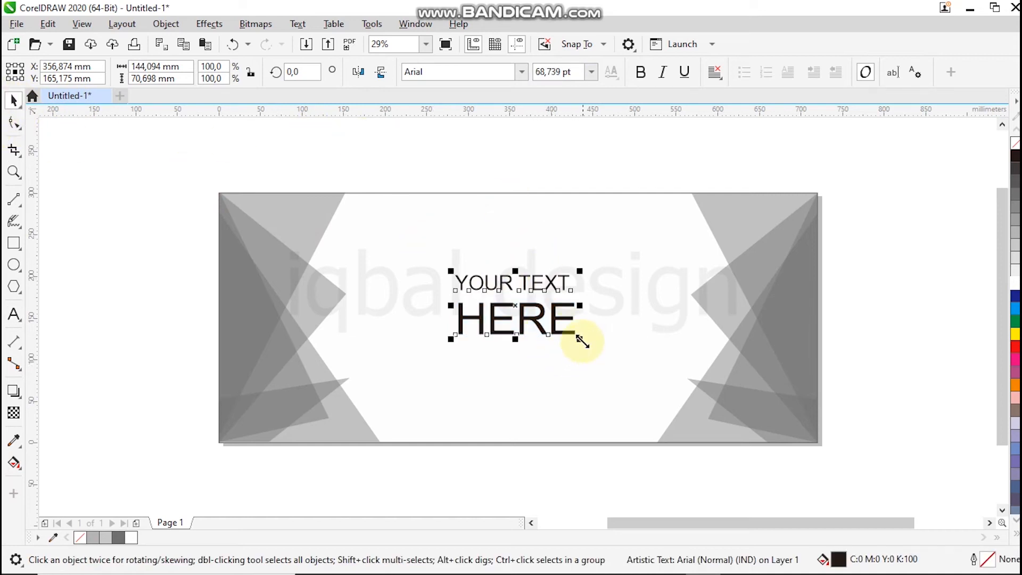
{"action": "left_click_drag", "start_coordinate": [580, 337], "coordinate": [592, 346]}
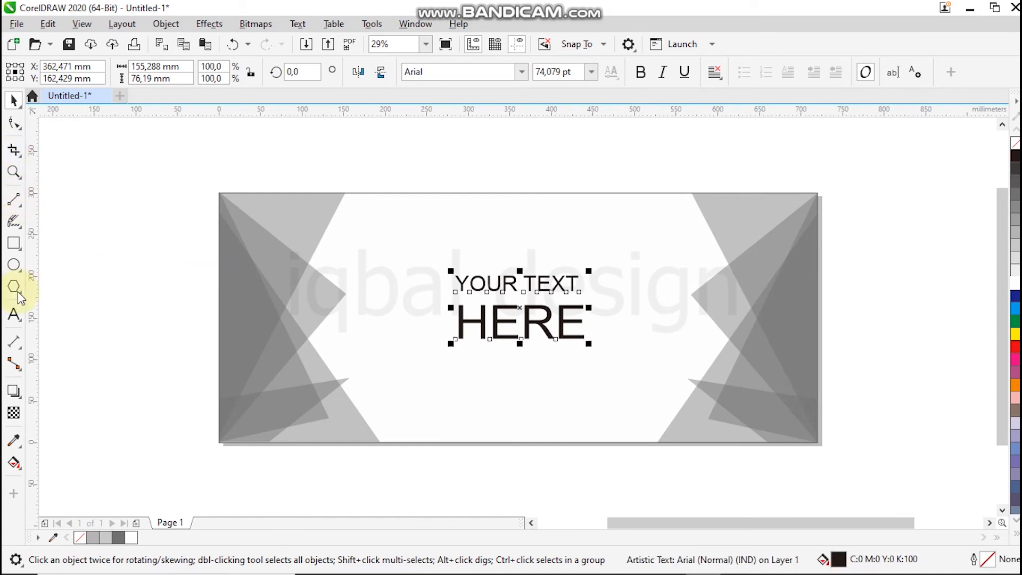
Step: Copy the line YOUR TEXT into a separate text object above and delete that line from the original text
{"action": "left_click", "coordinate": [14, 314]}
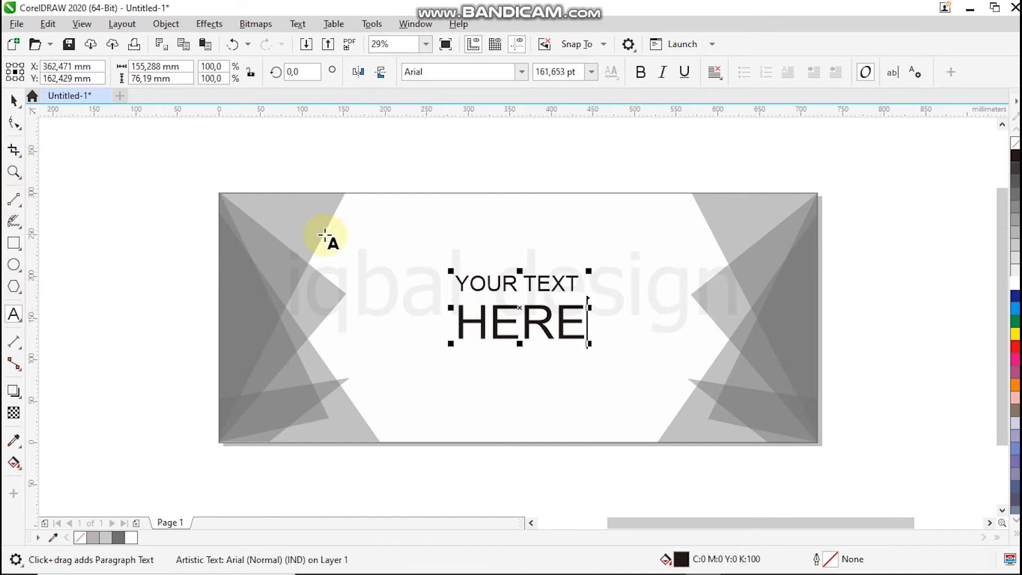
{"action": "left_click_drag", "start_coordinate": [461, 282], "coordinate": [582, 289]}
{"action": "key", "text": "ctrl+c"}
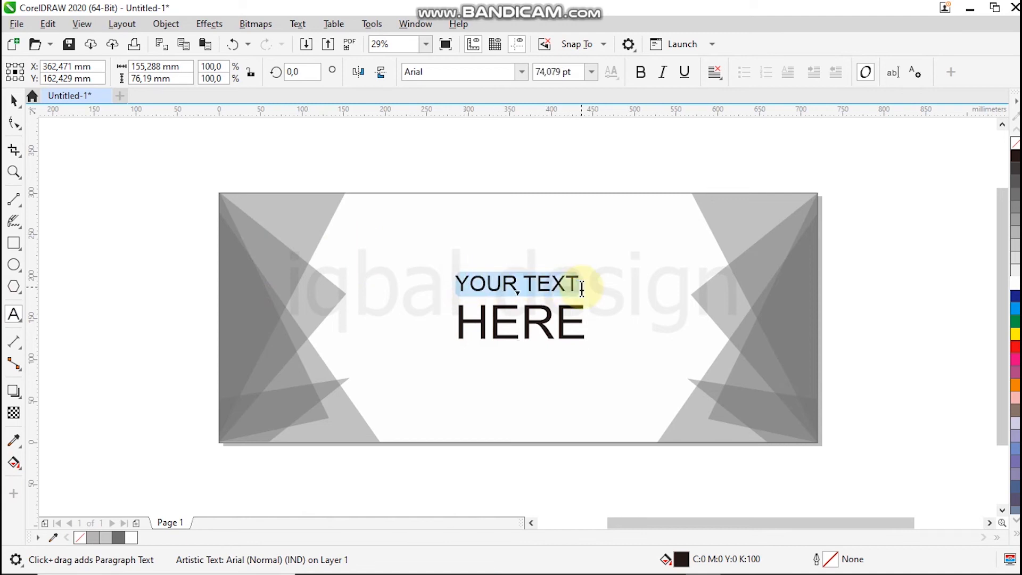
{"action": "left_click", "coordinate": [536, 239]}
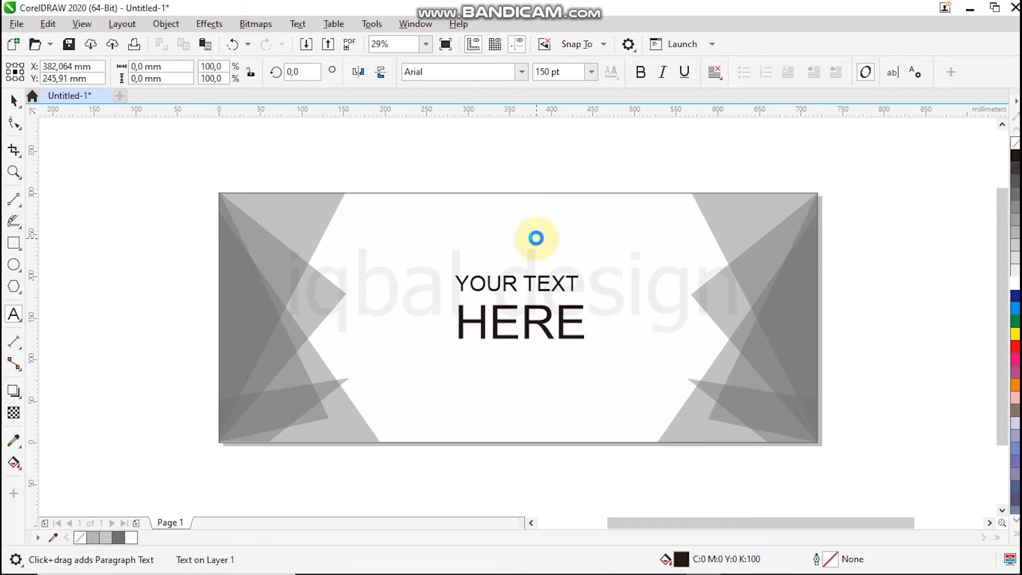
{"action": "key", "text": "ctrl+v"}
{"action": "left_click_drag", "start_coordinate": [461, 284], "coordinate": [585, 297]}
{"action": "key", "text": "Delete"}
{"action": "key", "text": "Escape"}
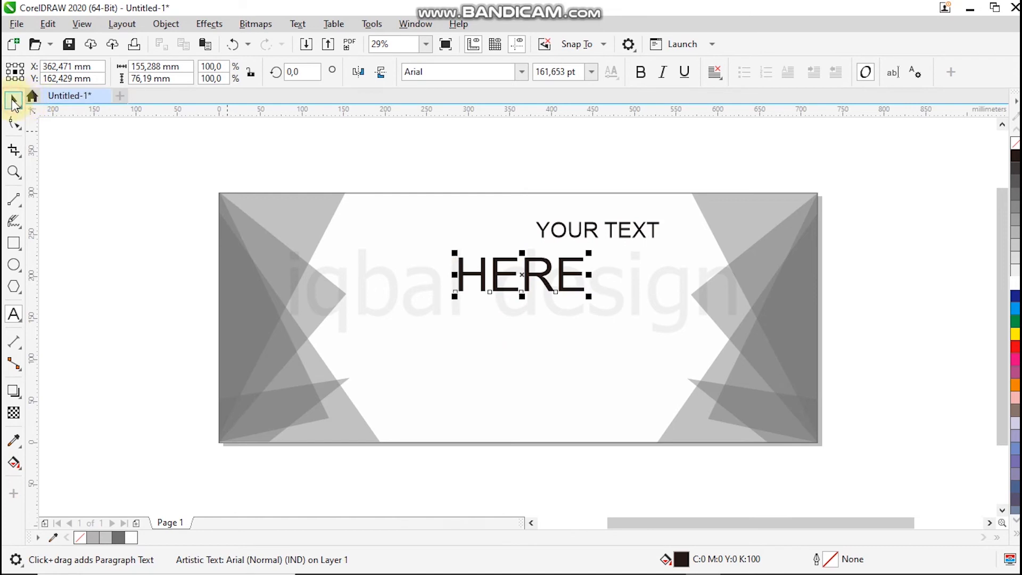
Step: Stack YOUR TEXT directly above HERE near the layout's centre and widen its letter spacing to match the width of HERE
{"action": "left_click", "coordinate": [13, 102]}
{"action": "left_click_drag", "start_coordinate": [520, 273], "coordinate": [526, 325]}
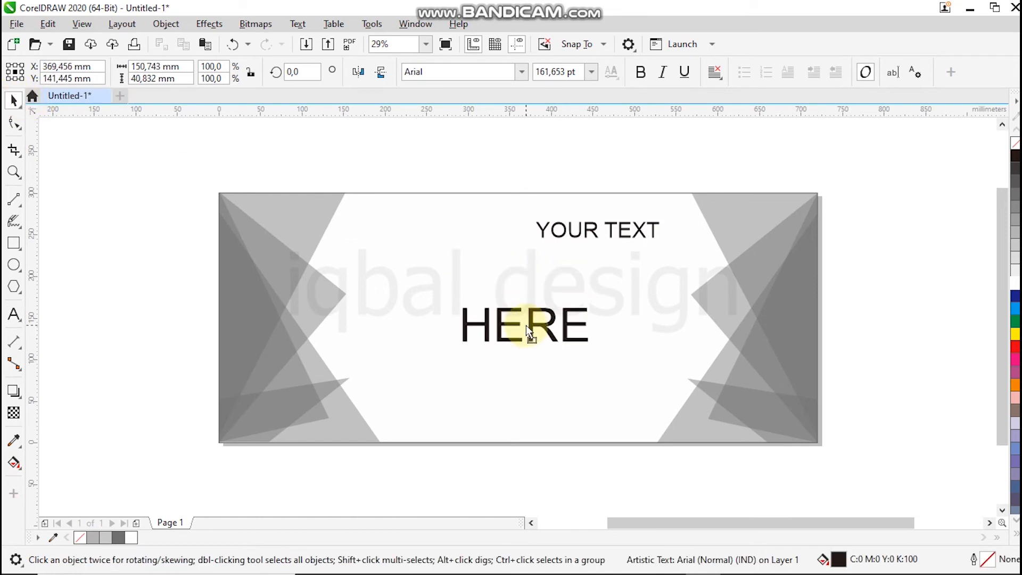
{"action": "left_click", "coordinate": [594, 229]}
{"action": "left_click_drag", "start_coordinate": [597, 230], "coordinate": [522, 293]}
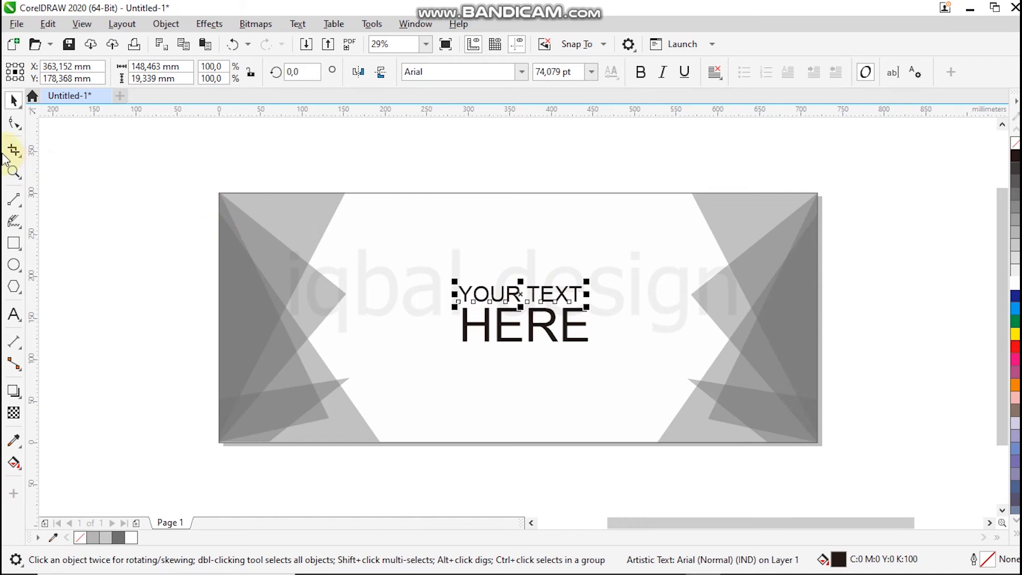
{"action": "left_click", "coordinate": [13, 124]}
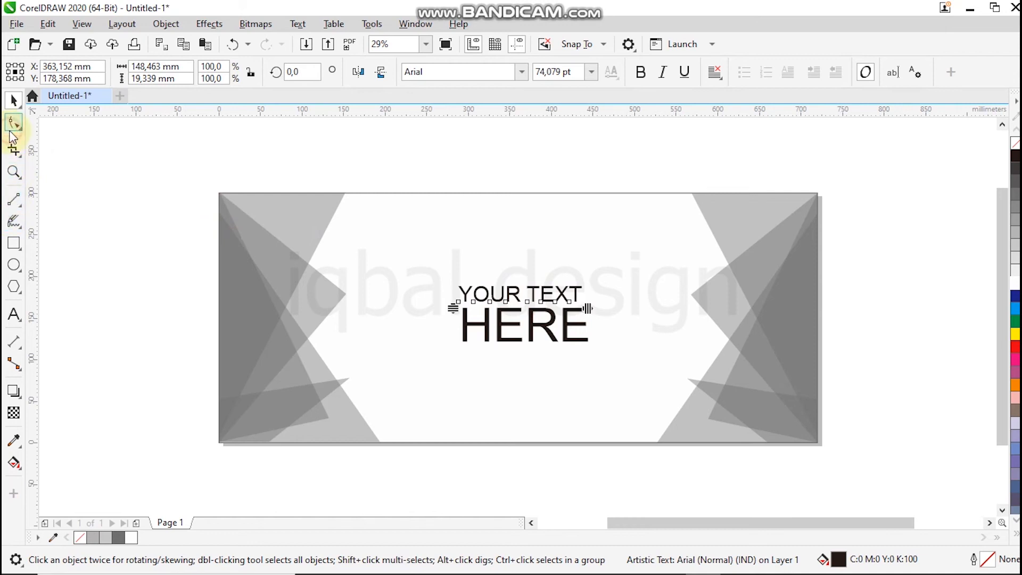
{"action": "left_click_drag", "start_coordinate": [589, 309], "coordinate": [590, 310]}
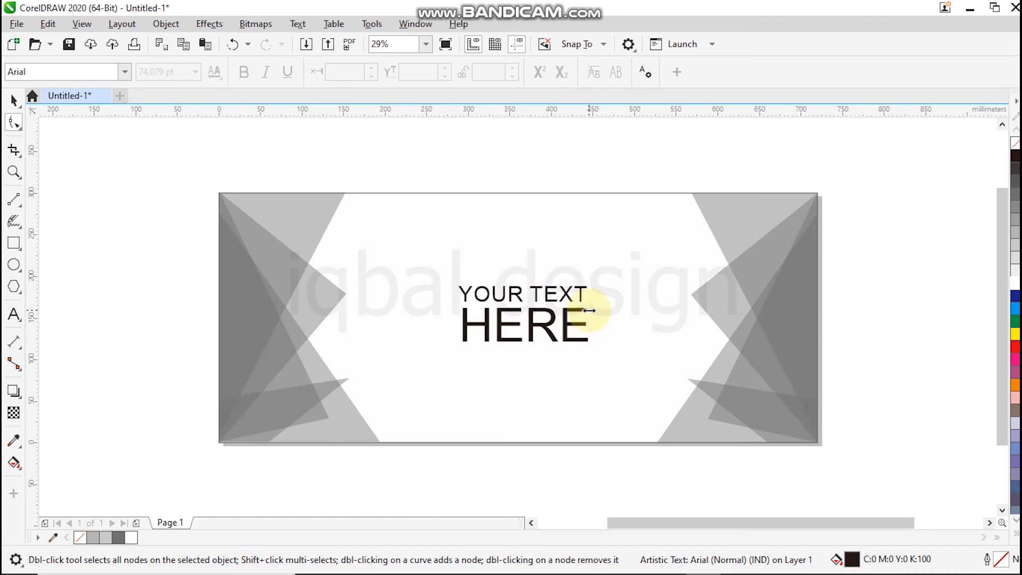
Step: Select both text objects, scale them together to about 140 mm wide and move them to the layout's centre
{"action": "left_click", "coordinate": [10, 100]}
{"action": "left_click_drag", "start_coordinate": [430, 162], "coordinate": [650, 432]}
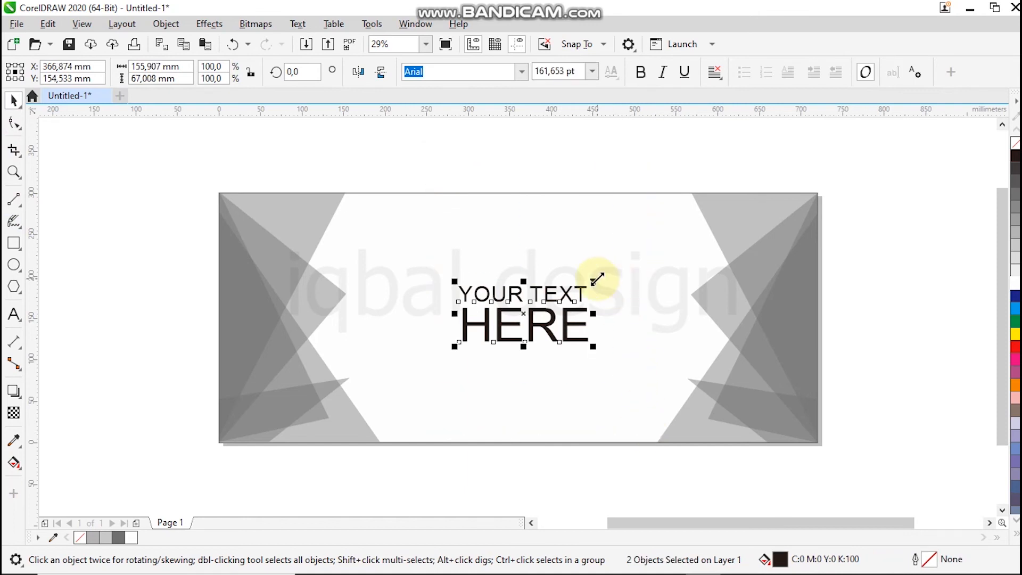
{"action": "left_click_drag", "start_coordinate": [597, 278], "coordinate": [593, 282]}
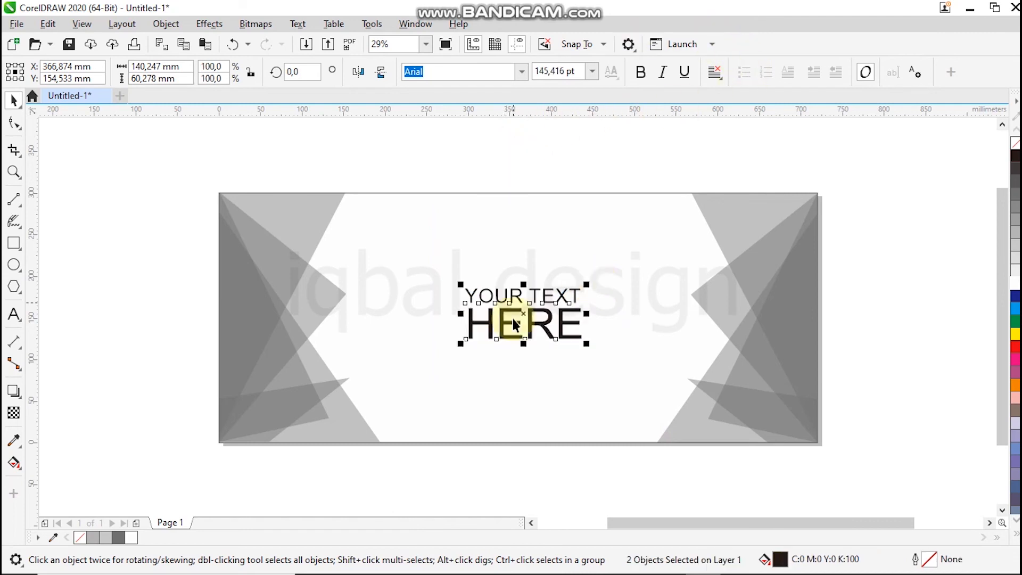
{"action": "mouse_move", "coordinate": [519, 307]}
{"action": "left_mouse_down"}
{"action": "mouse_move", "coordinate": [899, 295]}
{"action": "mouse_move", "coordinate": [605, 289]}
{"action": "mouse_move", "coordinate": [529, 314]}
{"action": "mouse_move", "coordinate": [515, 300]}
{"action": "mouse_move", "coordinate": [525, 312]}
{"action": "mouse_move", "coordinate": [515, 317]}
{"action": "left_mouse_up"}
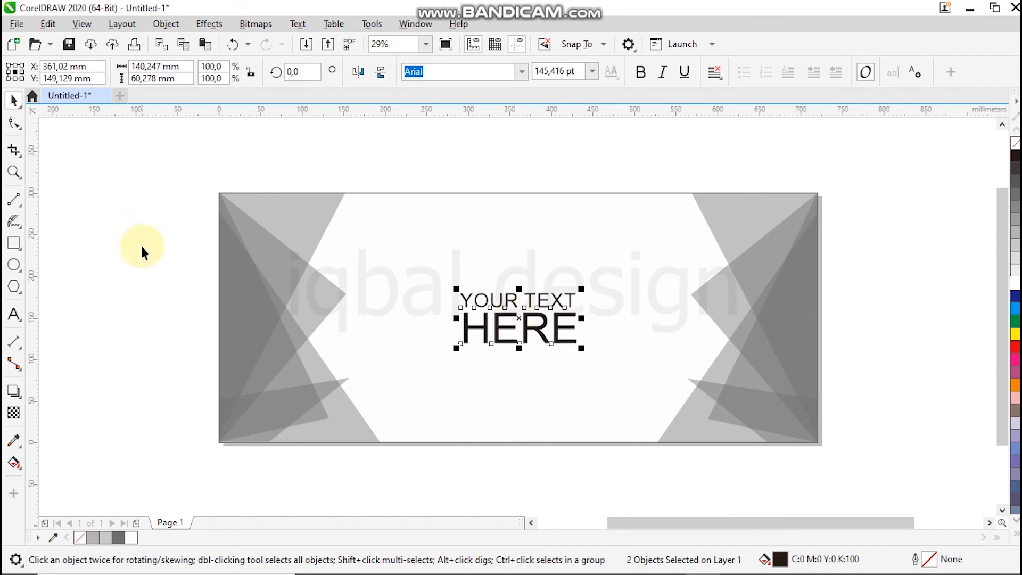
Step: Draw a rectangle about 165 × 86 mm around the centred text and remove its fill
{"action": "left_click_drag", "start_coordinate": [142, 246], "coordinate": [16, 248]}
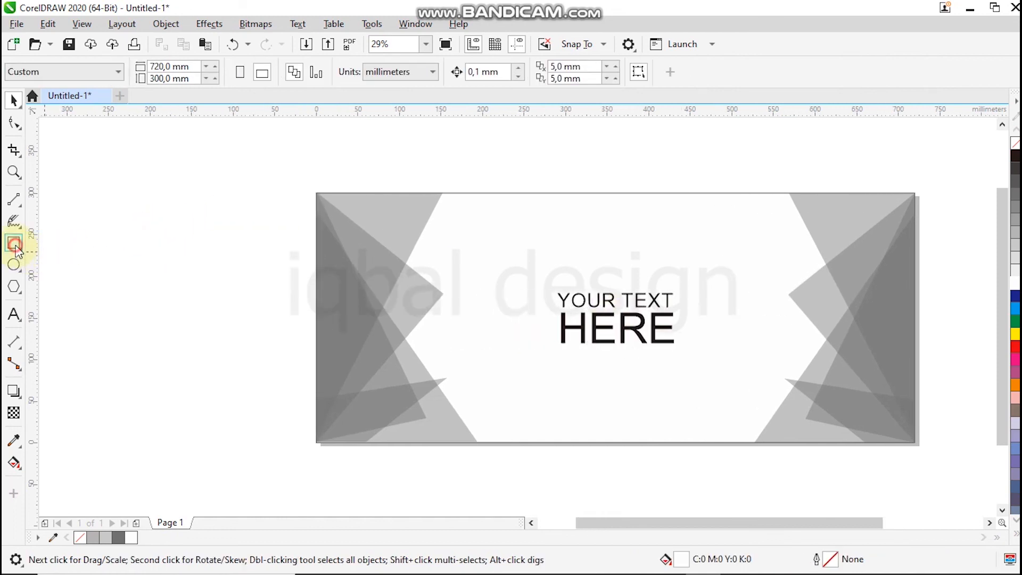
{"action": "left_click", "coordinate": [15, 244]}
{"action": "left_click_drag", "start_coordinate": [547, 283], "coordinate": [684, 354]}
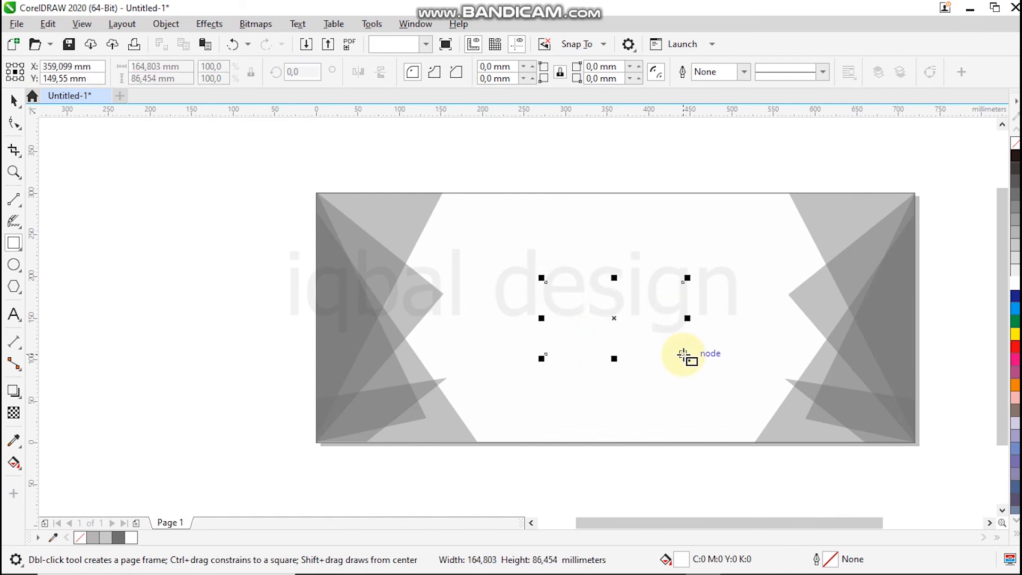
{"action": "left_click", "coordinate": [1015, 145]}
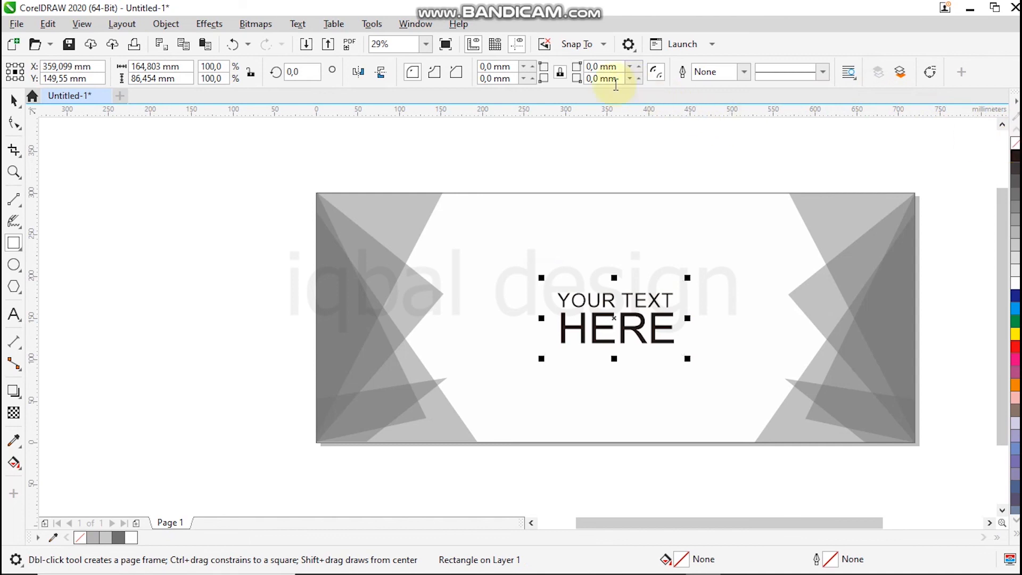
Step: Give the rectangle around the centred text a 1.5 mm outline with a short-dashed line style
{"action": "left_click", "coordinate": [743, 77]}
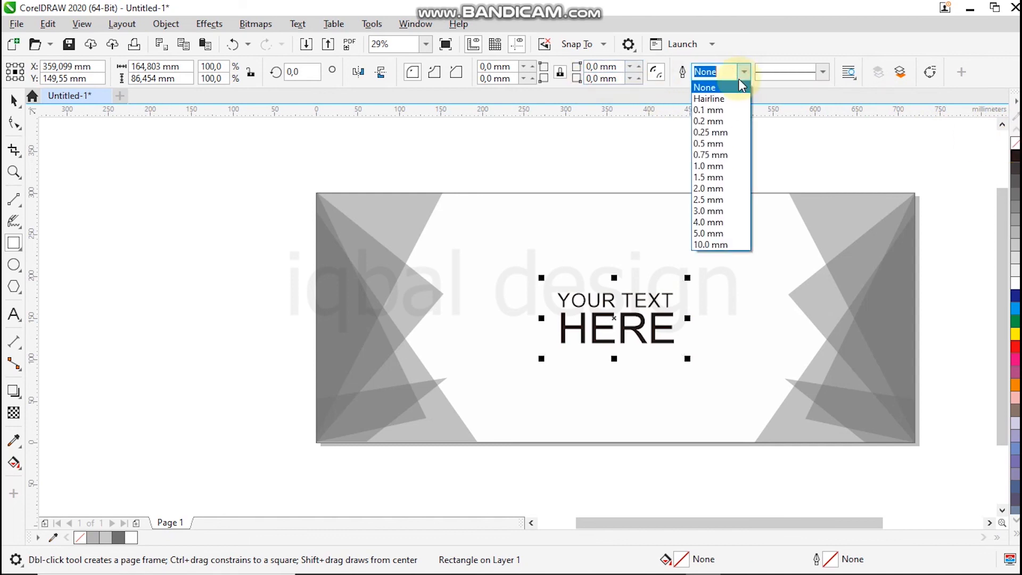
{"action": "left_click", "coordinate": [713, 156]}
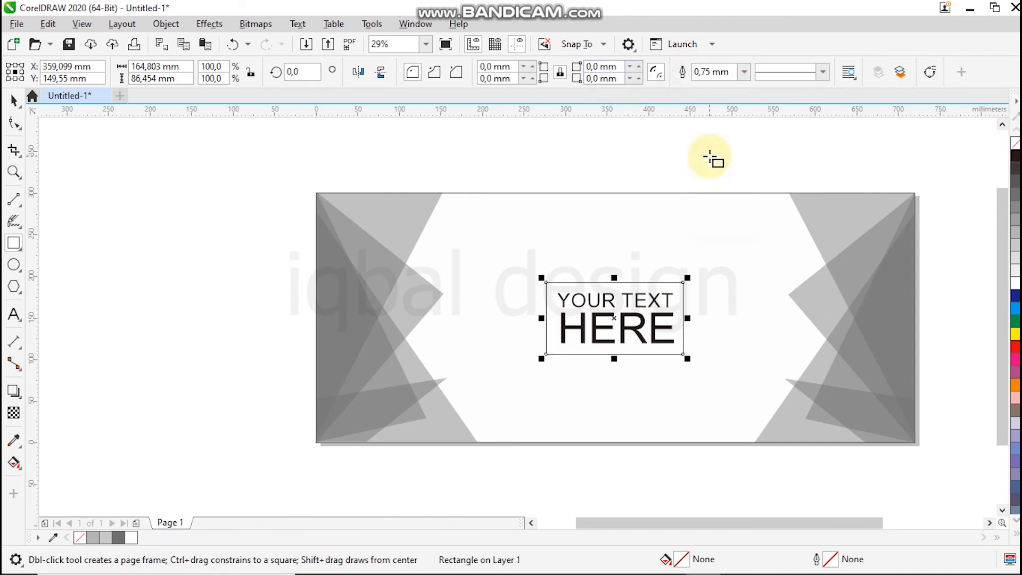
{"action": "left_click", "coordinate": [744, 72]}
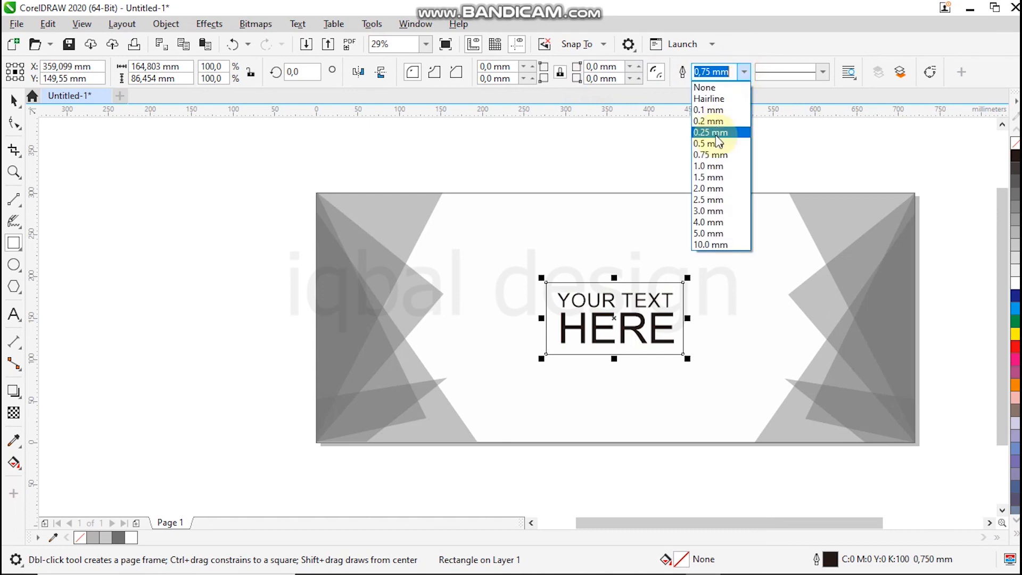
{"action": "left_click", "coordinate": [716, 179]}
{"action": "left_click", "coordinate": [823, 75]}
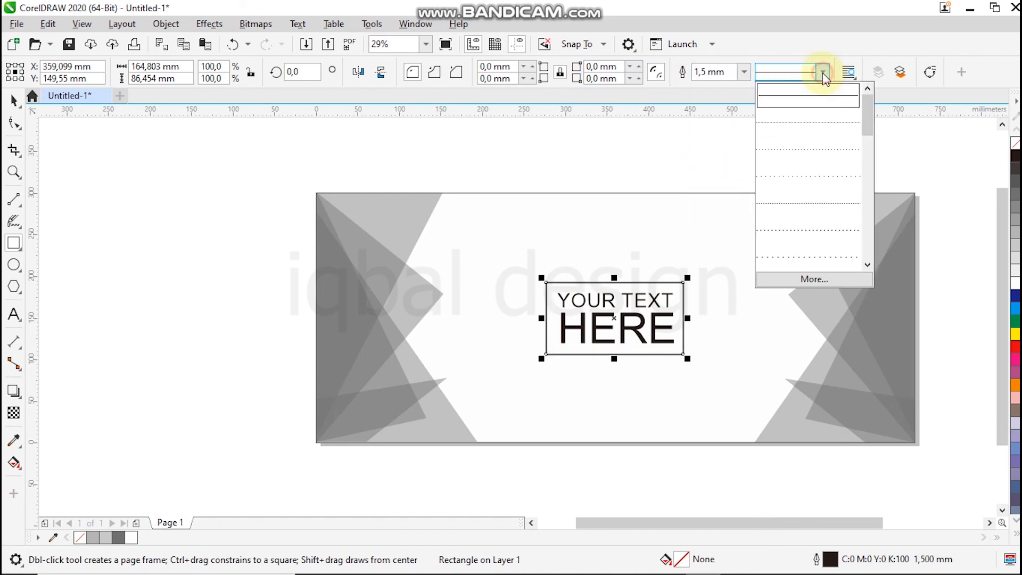
{"action": "left_click", "coordinate": [785, 155]}
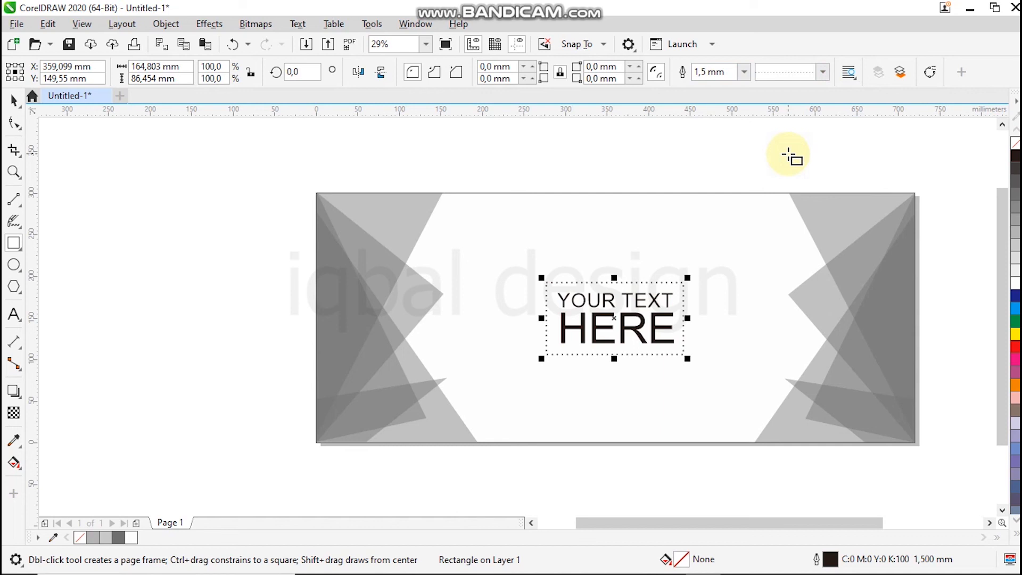
{"action": "left_click", "coordinate": [826, 75]}
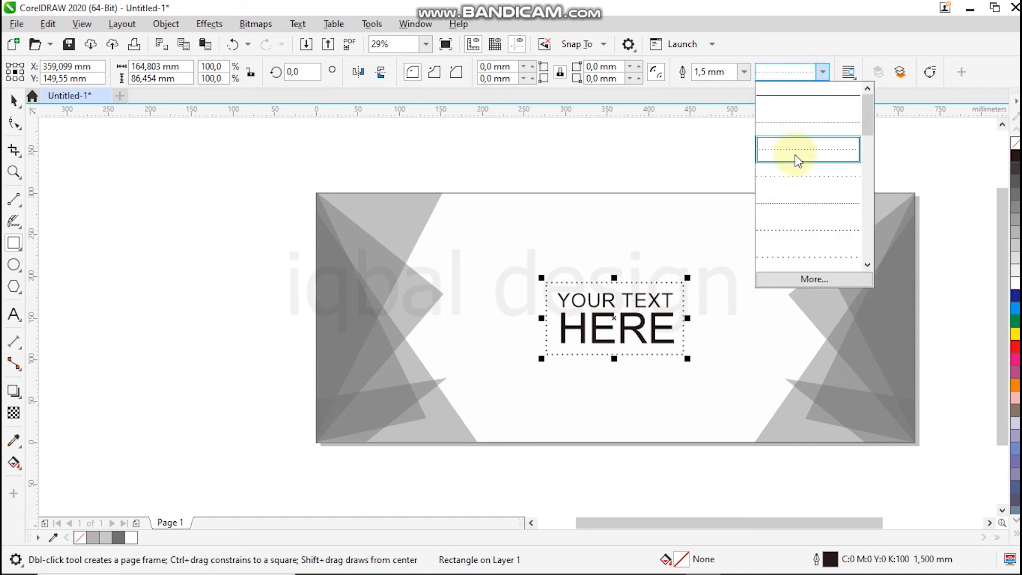
{"action": "left_click", "coordinate": [800, 228]}
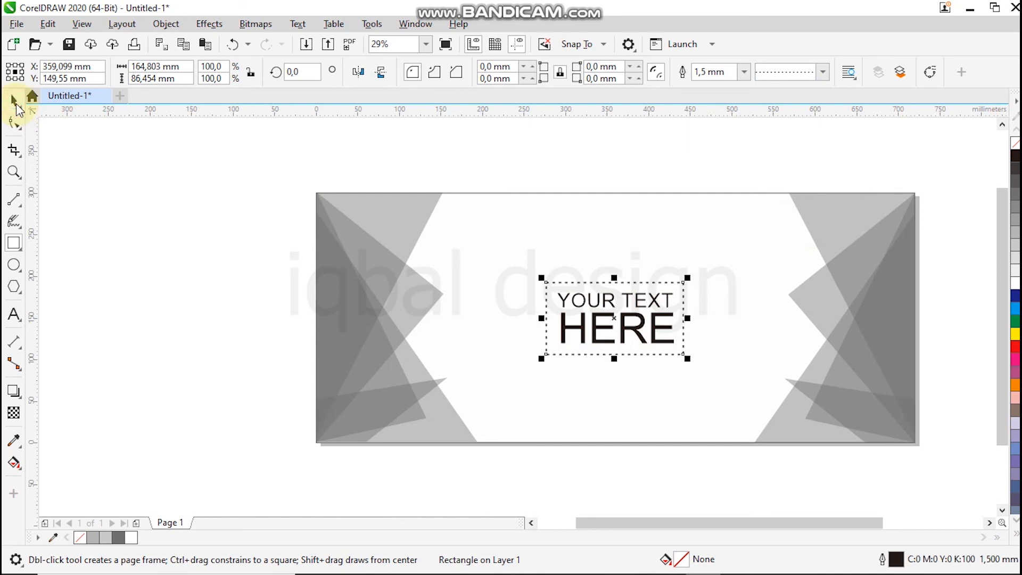
Step: Remove the outline from the 720 × 300 mm white background rectangle
{"action": "key", "text": "shift+F4"}
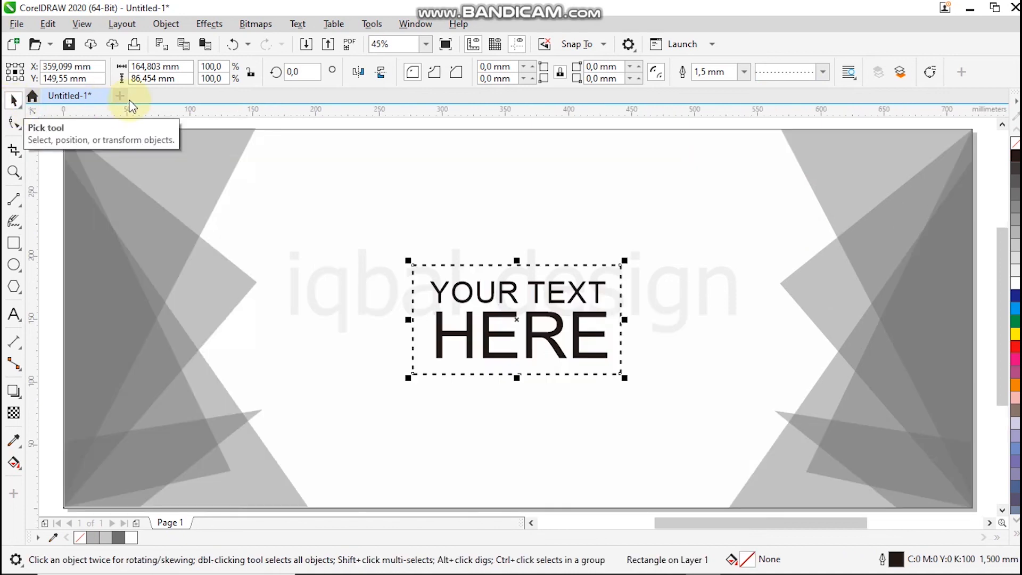
{"action": "left_click", "coordinate": [48, 242]}
{"action": "left_click", "coordinate": [655, 129]}
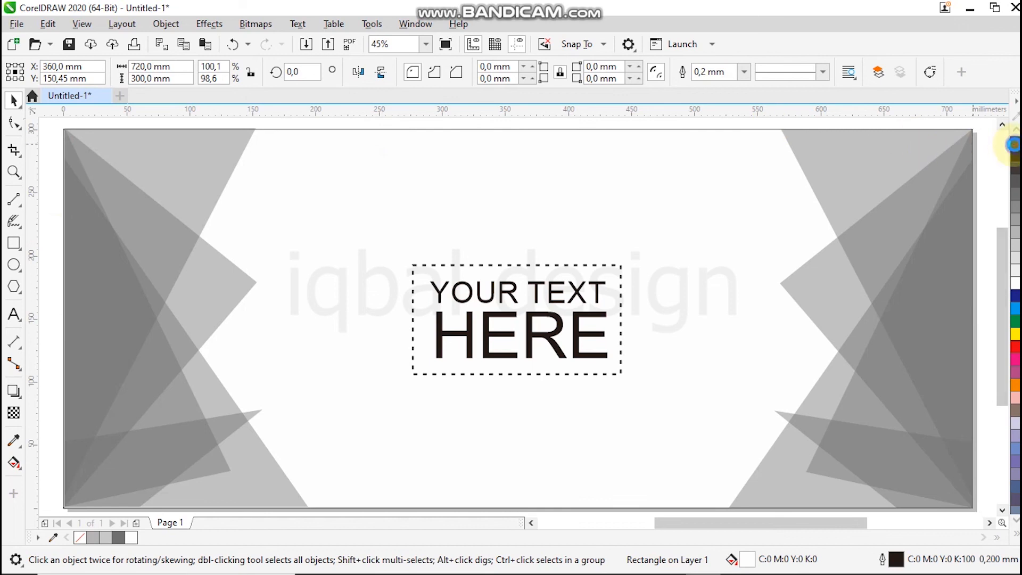
{"action": "right_click", "coordinate": [1014, 144]}
{"action": "left_click", "coordinate": [987, 160]}
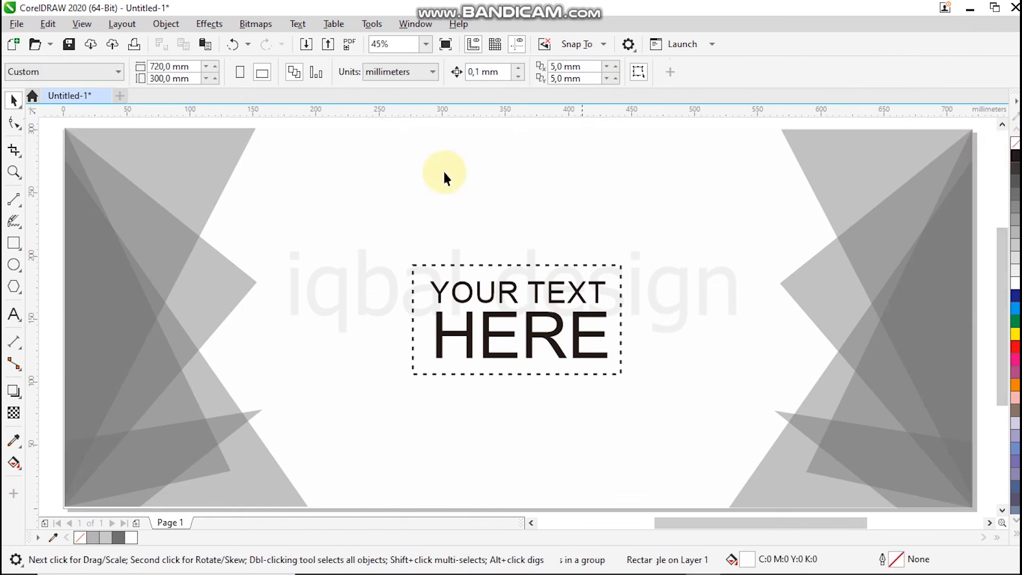
Step: Draw a rectangle about 975 × 456 mm that surrounds the whole layout with a margin on every side
{"action": "scroll", "coordinate": [411, 213], "scroll_direction": "down", "scroll_amount": 2}
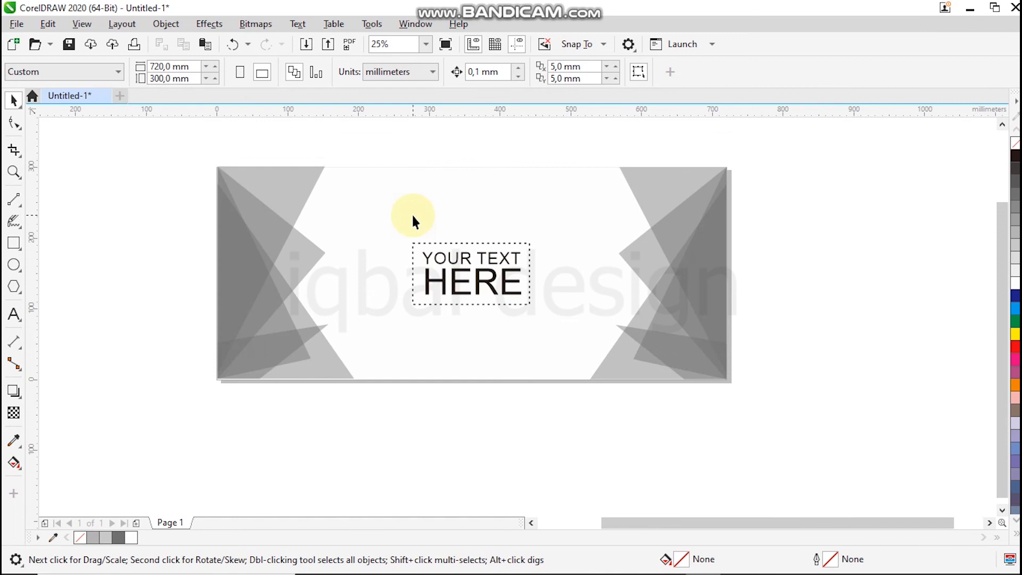
{"action": "scroll", "coordinate": [130, 190], "scroll_direction": "up", "scroll_amount": 2}
{"action": "left_click", "coordinate": [13, 243]}
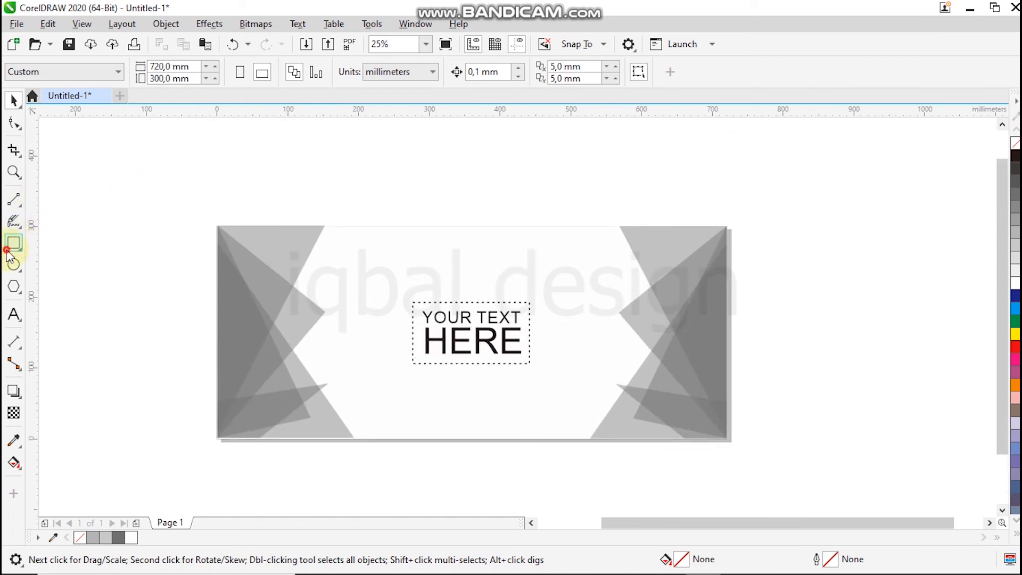
{"action": "left_click_drag", "start_coordinate": [125, 172], "coordinate": [591, 380]}
{"action": "left_click_drag", "start_coordinate": [807, 452], "coordinate": [819, 498]}
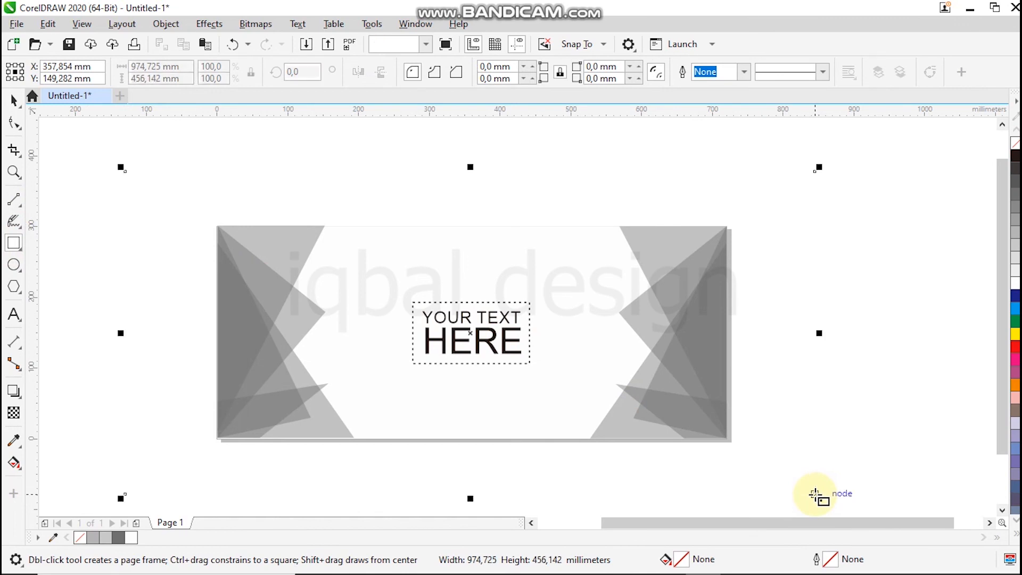
{"action": "left_click", "coordinate": [13, 101]}
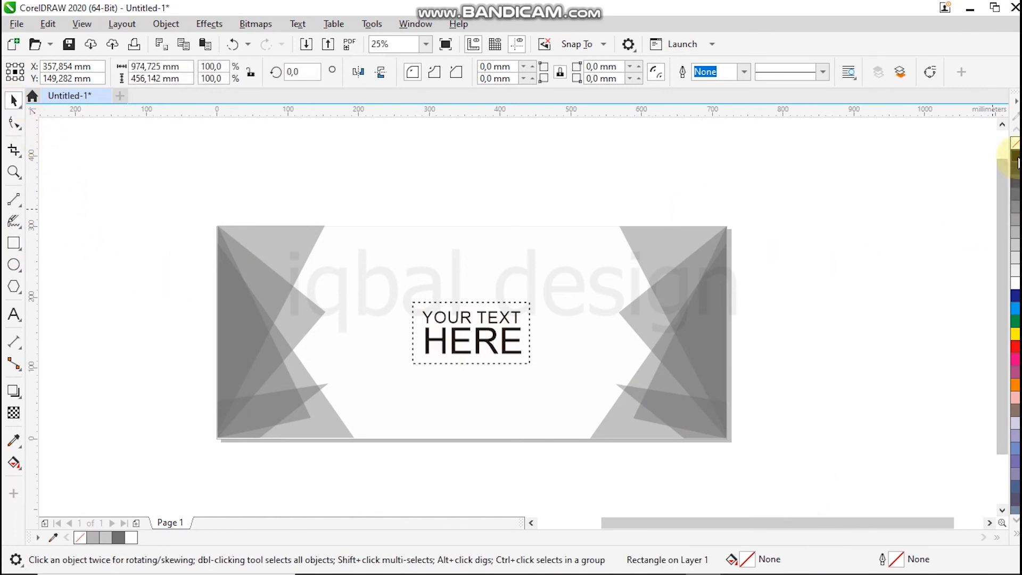
Step: Fill the large surrounding rectangle with black (K:100) and send it to the back of the page
{"action": "left_click", "coordinate": [1016, 157]}
{"action": "left_click", "coordinate": [660, 256]}
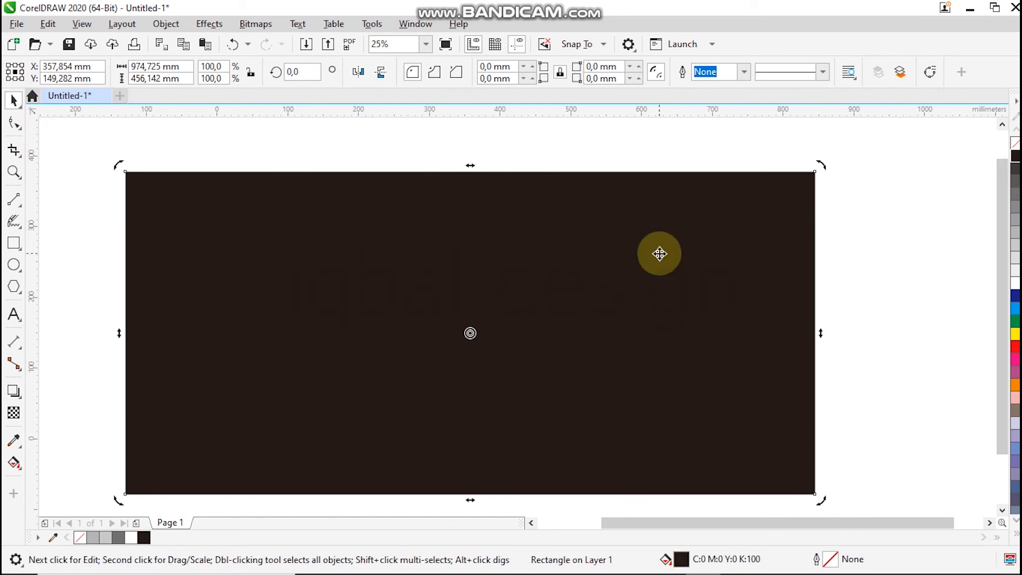
{"action": "right_click", "coordinate": [659, 254]}
{"action": "mouse_move", "coordinate": [724, 252]}
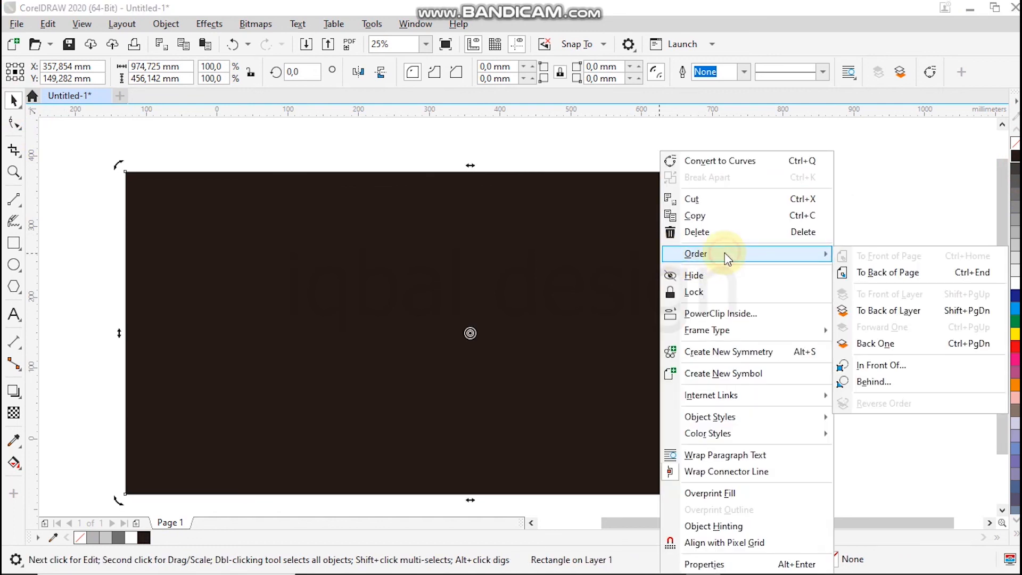
{"action": "left_click", "coordinate": [881, 277]}
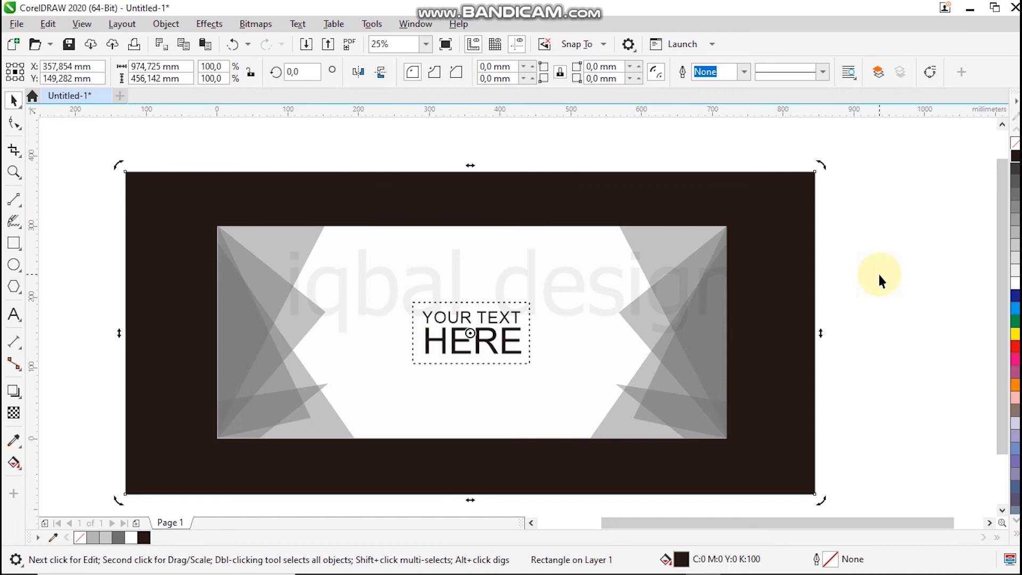
{"action": "key", "text": "F4"}
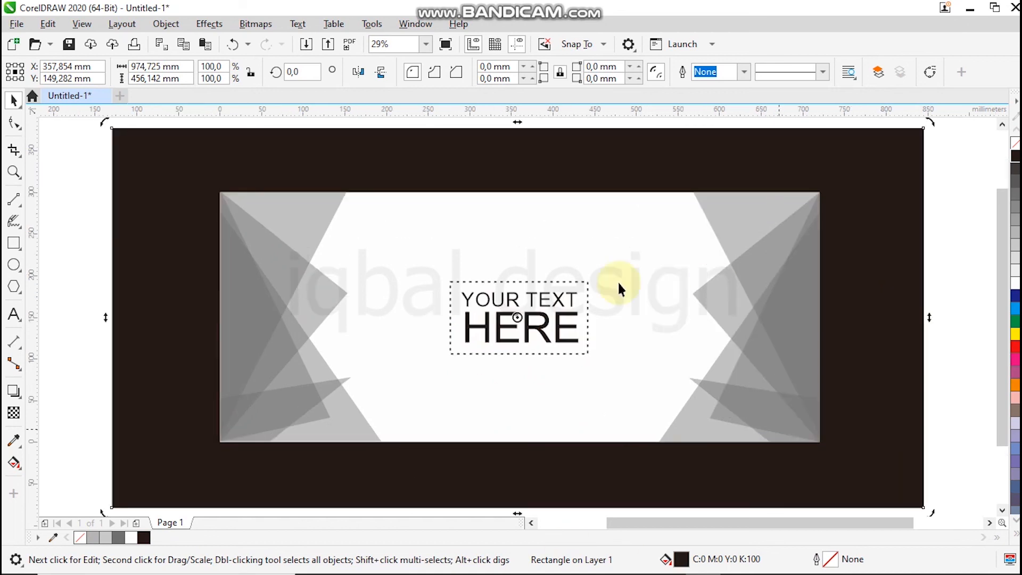
{"action": "left_click", "coordinate": [58, 263]}
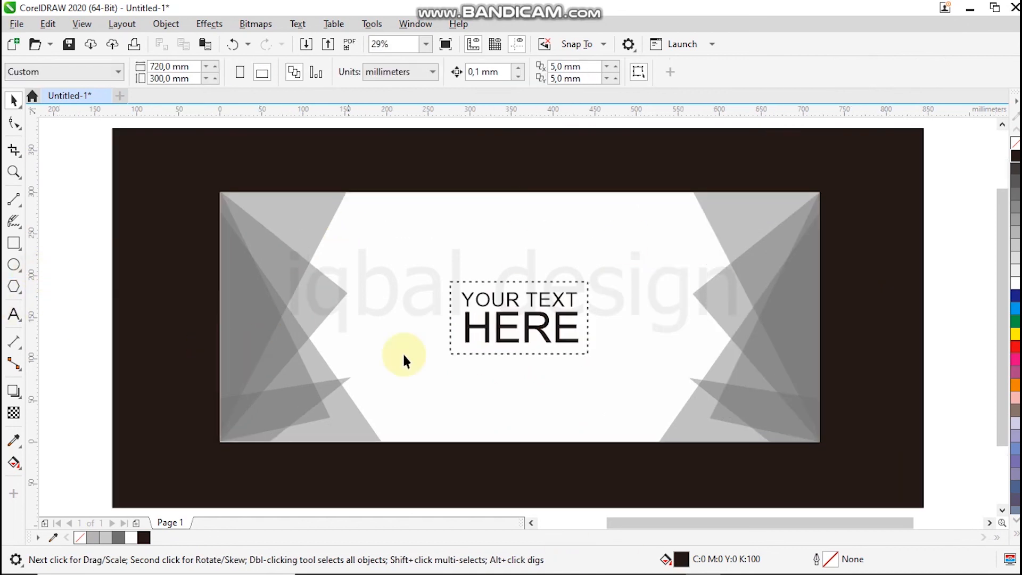